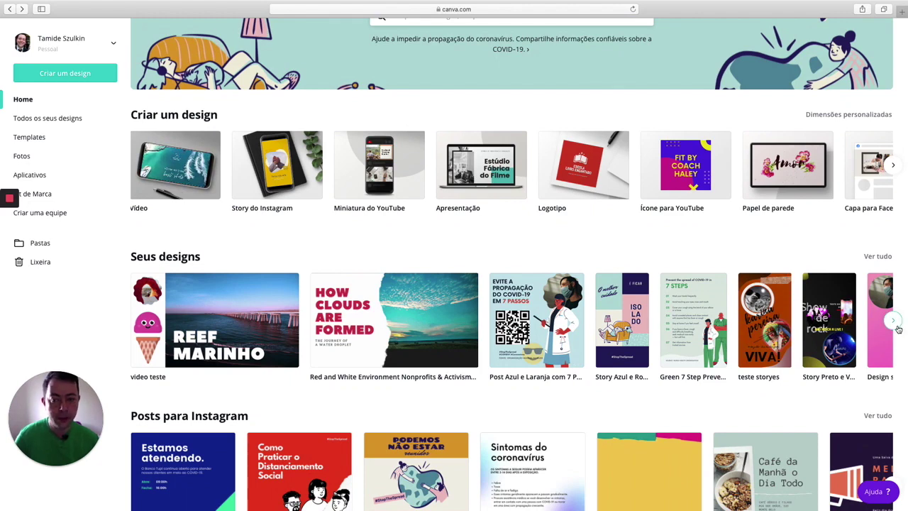
# Open the Logotipo template gallery from the design types on the home page.
pyautogui.click(895, 325)
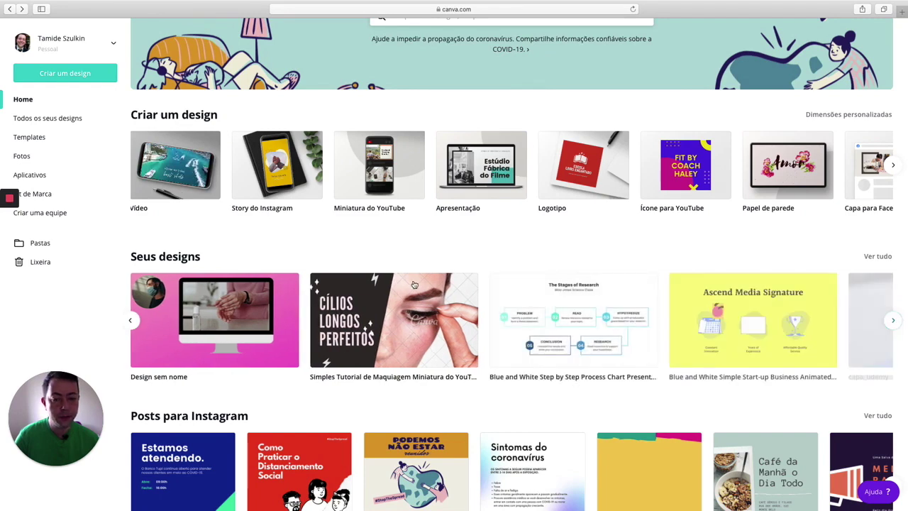
pyautogui.click(132, 321)
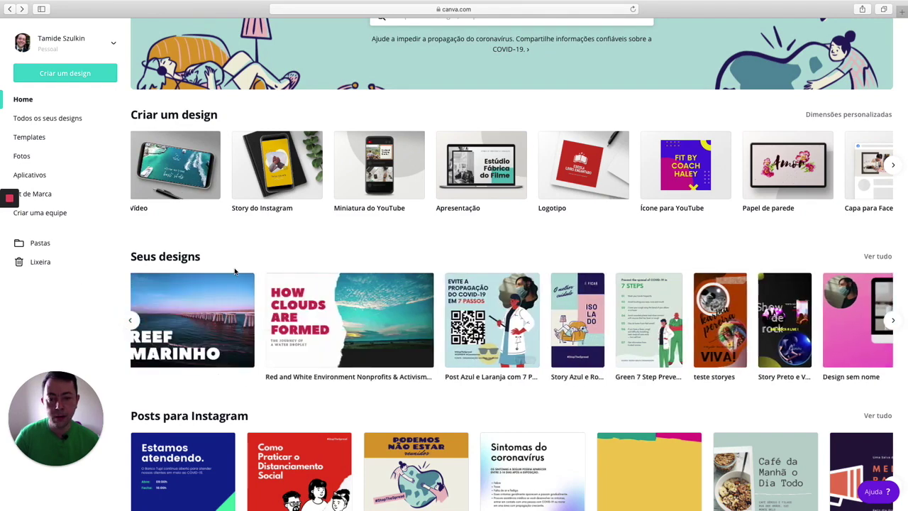
pyautogui.scroll(2, 236, 272)
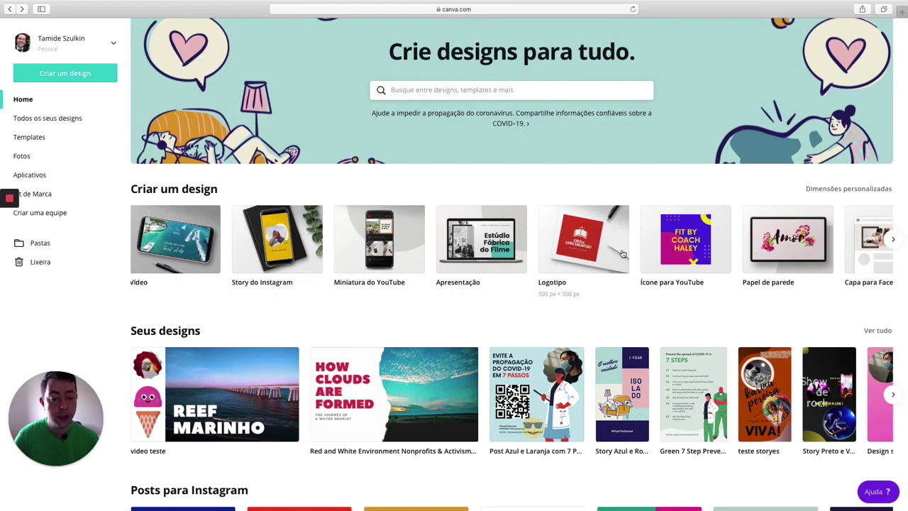
pyautogui.click(554, 289)
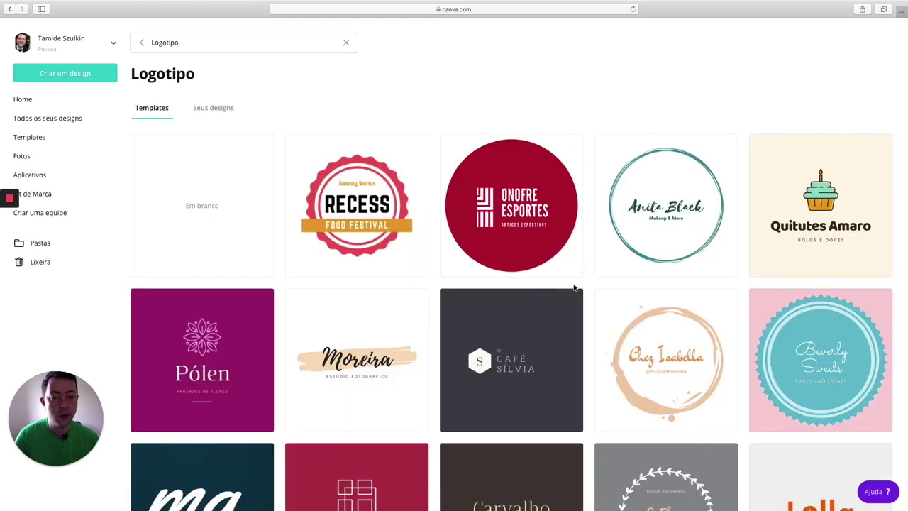
# Browse the logo templates and open the "Cheirinho de Bebê" nursery logo for editing.
pyautogui.scroll(-5, 482, 261)
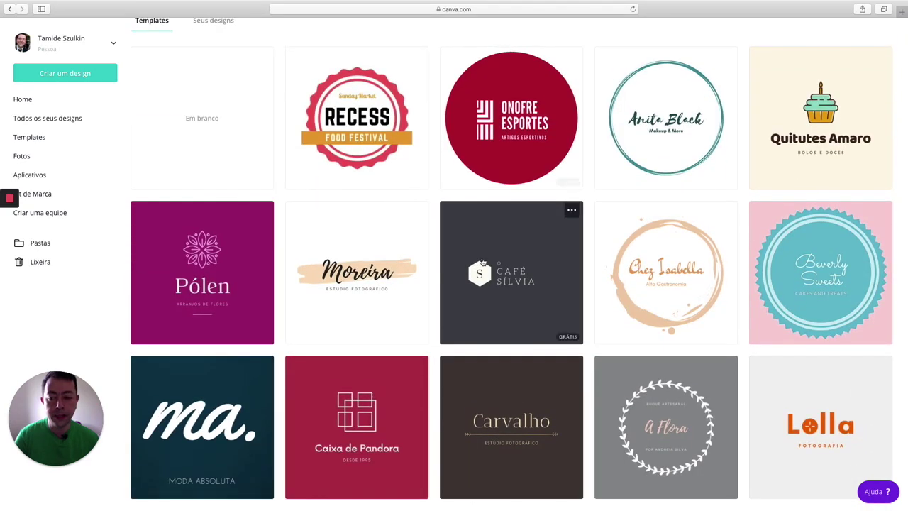
pyautogui.scroll(-3, 482, 262)
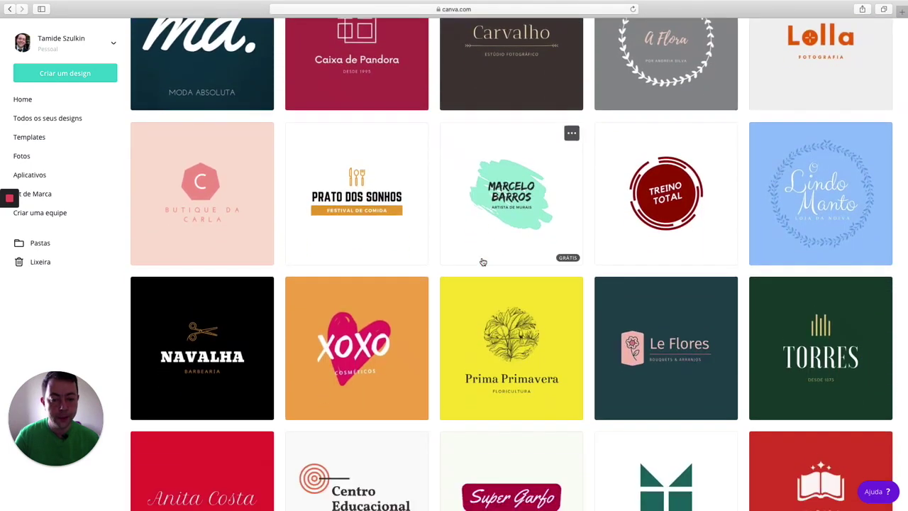
pyautogui.scroll(6, 482, 262)
pyautogui.scroll(3, 482, 262)
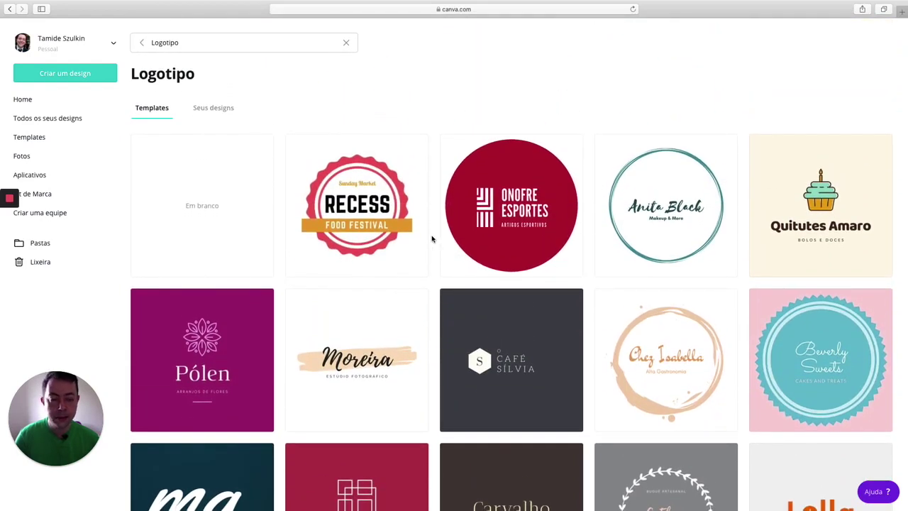
pyautogui.scroll(-5, 448, 243)
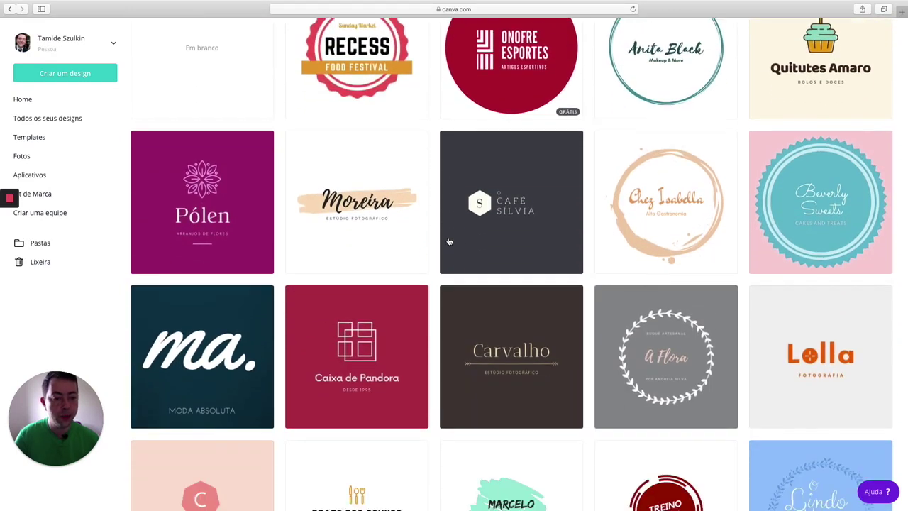
pyautogui.scroll(-5, 448, 242)
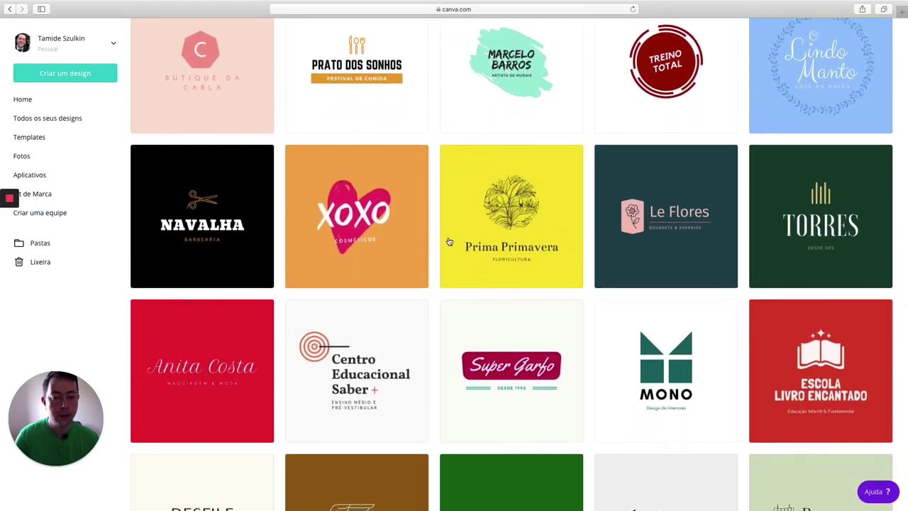
pyautogui.scroll(-6, 449, 242)
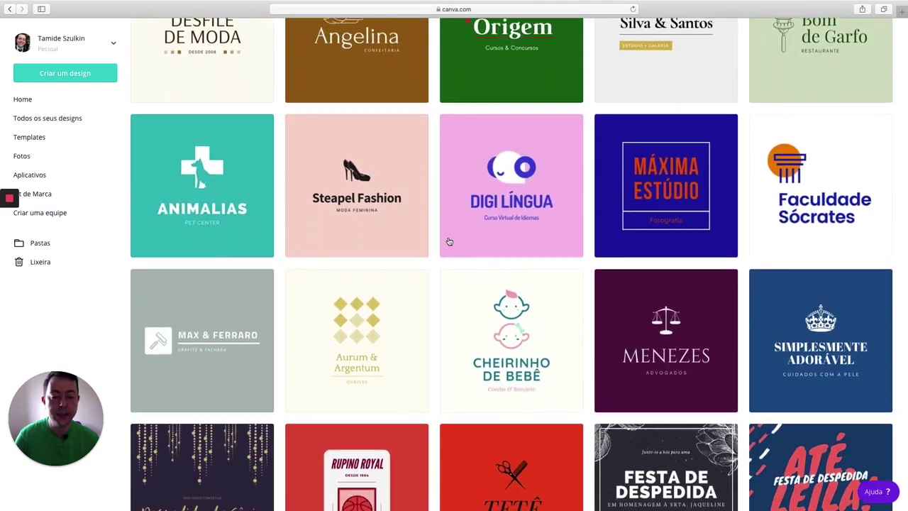
pyautogui.scroll(-4, 448, 242)
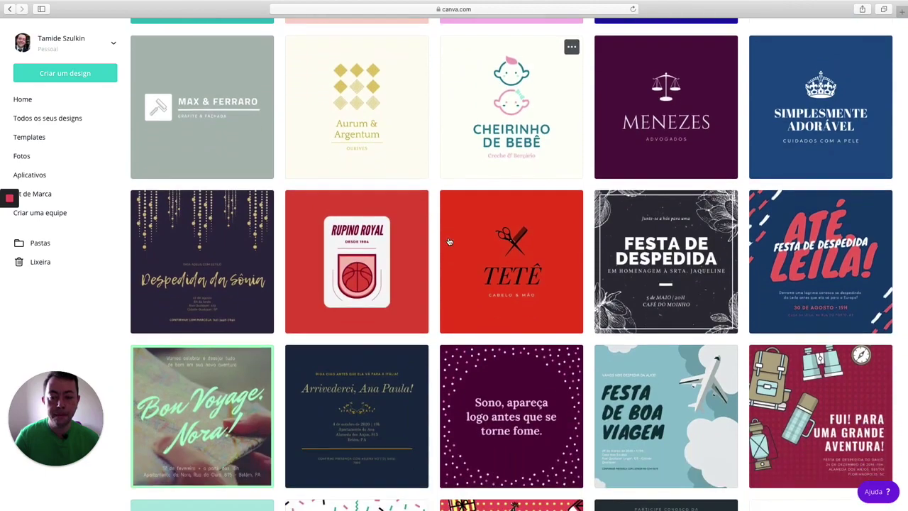
pyautogui.scroll(-3, 449, 242)
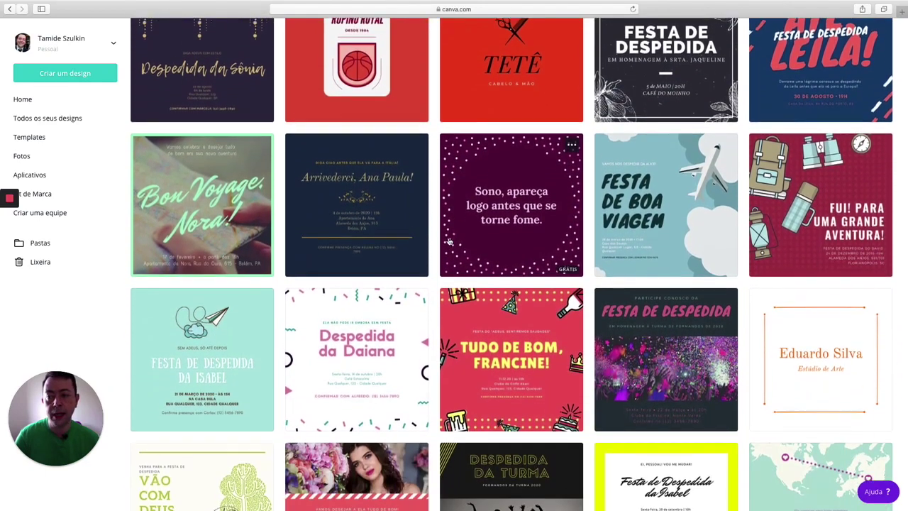
pyautogui.scroll(-2, 449, 242)
pyautogui.scroll(3, 449, 242)
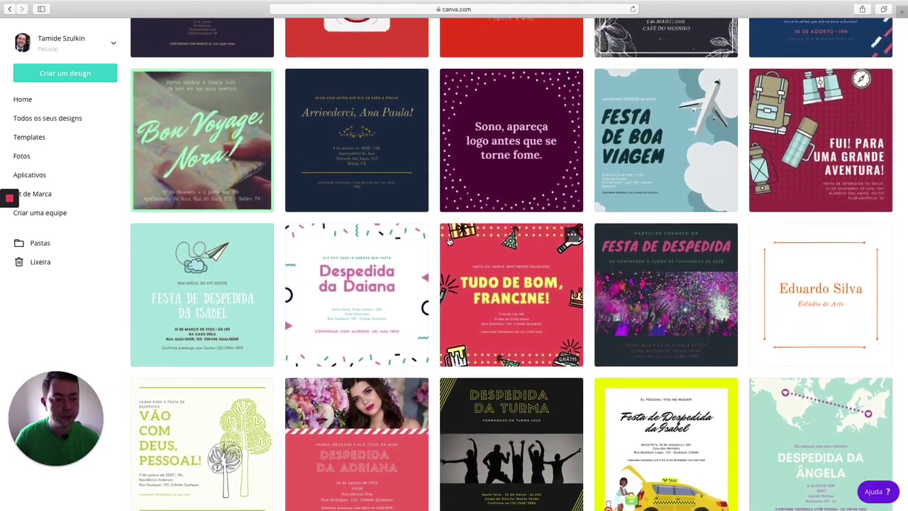
pyautogui.scroll(4, 449, 242)
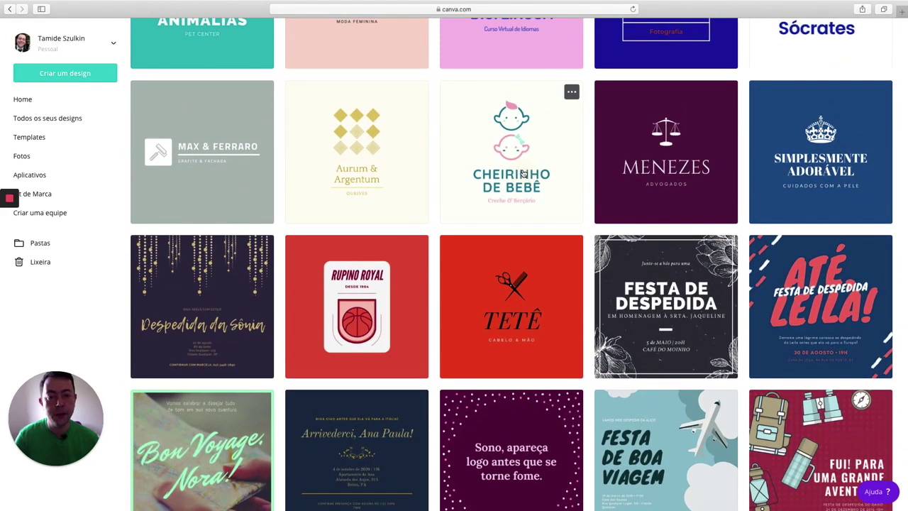
pyautogui.click(528, 186)
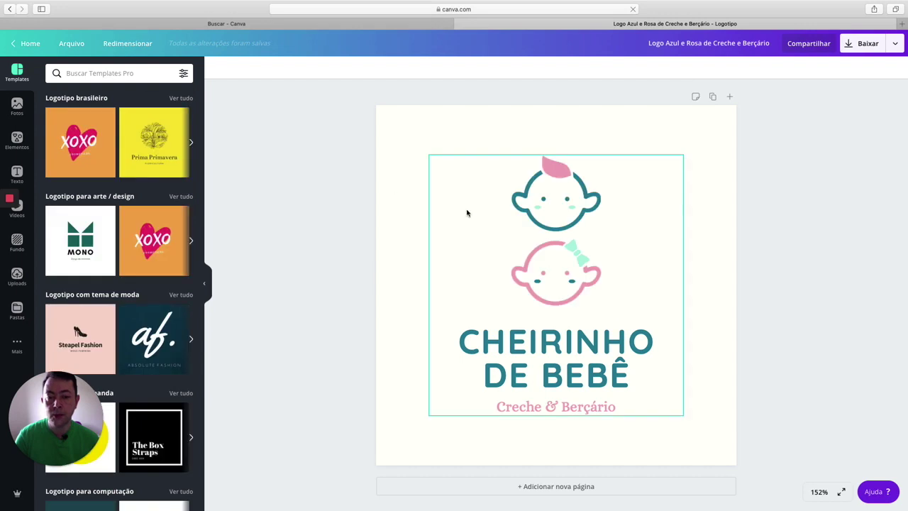
# Move the whole grouped logo slightly up and to the right on the page.
pyautogui.click(563, 207)
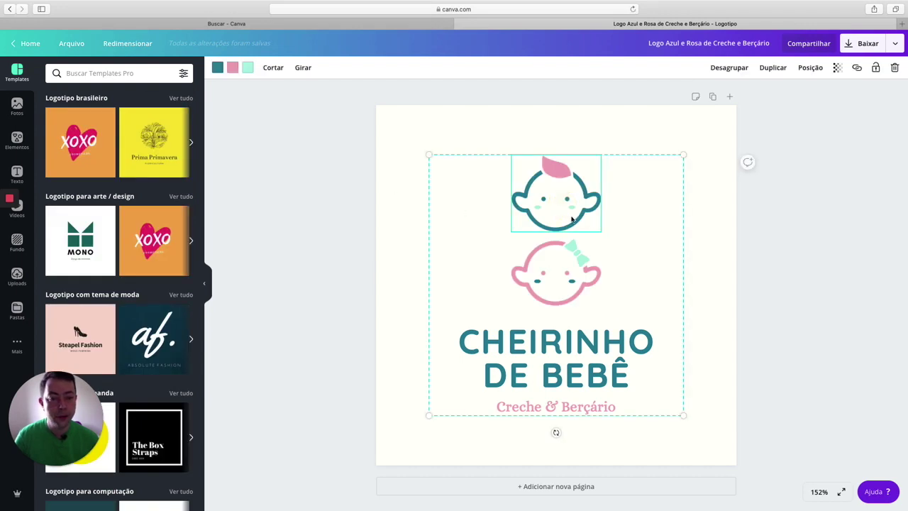
pyautogui.click(564, 278)
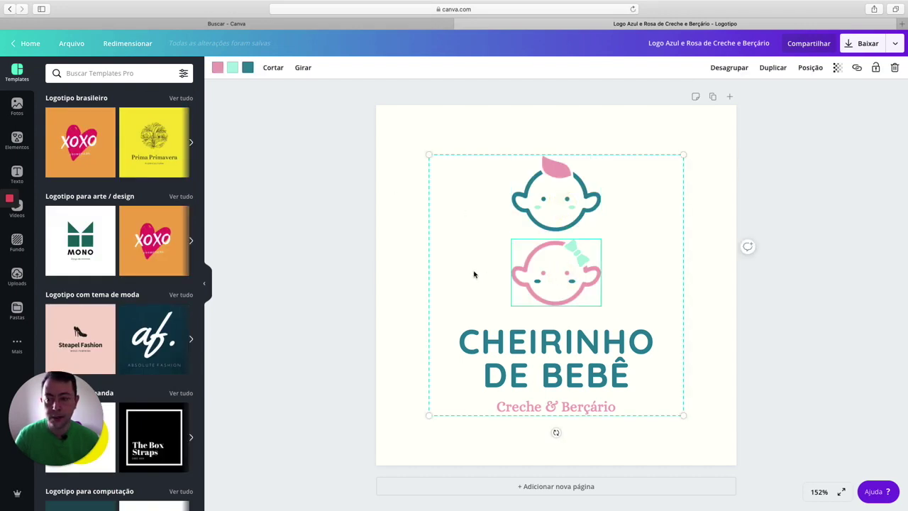
pyautogui.moveTo(540, 275)
pyautogui.mouseDown()
pyautogui.moveTo(631, 239)
pyautogui.moveTo(542, 269)
pyautogui.mouseUp()
pyautogui.moveTo(558, 235)
pyautogui.mouseDown()
pyautogui.moveTo(558, 218)
pyautogui.moveTo(556, 262)
pyautogui.moveTo(557, 215)
pyautogui.moveTo(561, 222)
pyautogui.mouseUp()
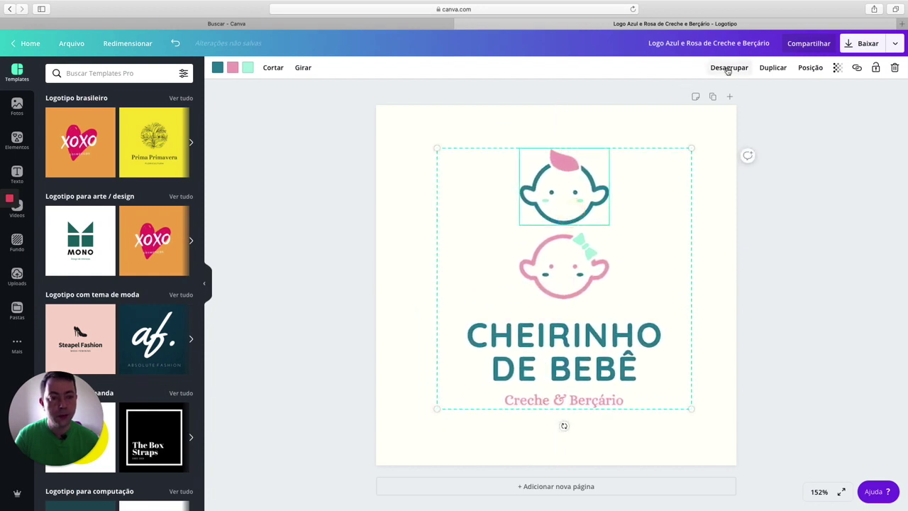
# Ungroup the logo, then shift the boy's head slightly up and the girl's head slightly down.
pyautogui.click(714, 203)
pyautogui.moveTo(575, 189)
pyautogui.mouseDown()
pyautogui.moveTo(623, 183)
pyautogui.moveTo(575, 182)
pyautogui.mouseUp()
pyautogui.moveTo(568, 232); pyautogui.dragTo(571, 237)
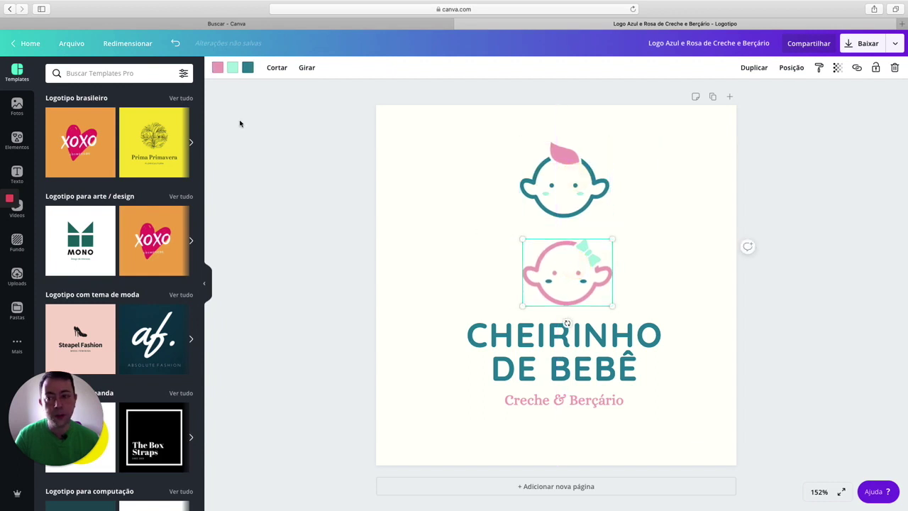
# Review the resize options for the logo, including the custom size and the preset formats.
pyautogui.click(120, 43)
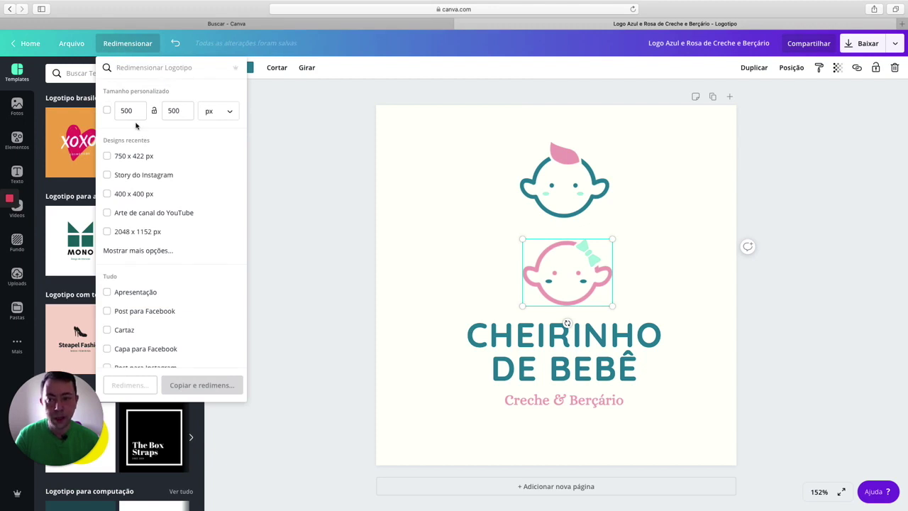
pyautogui.click(168, 111)
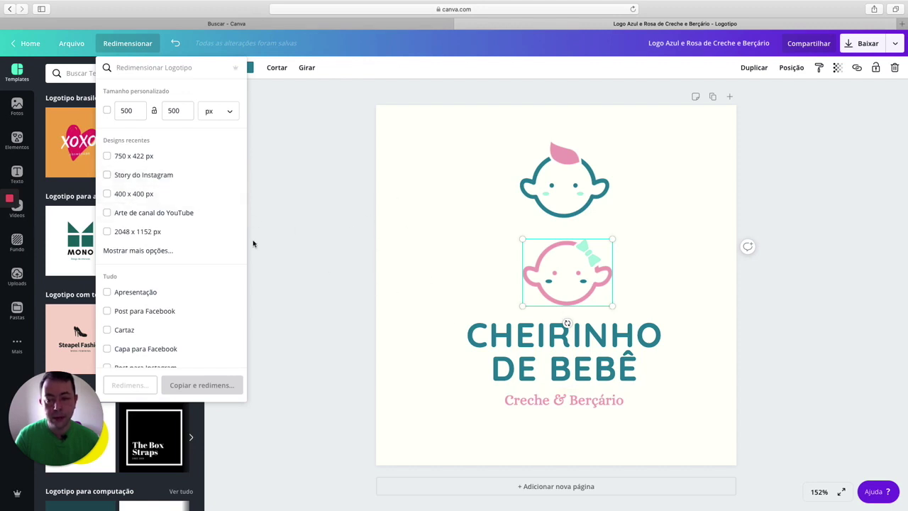
pyautogui.scroll(-4, 155, 188)
pyautogui.scroll(-5, 155, 189)
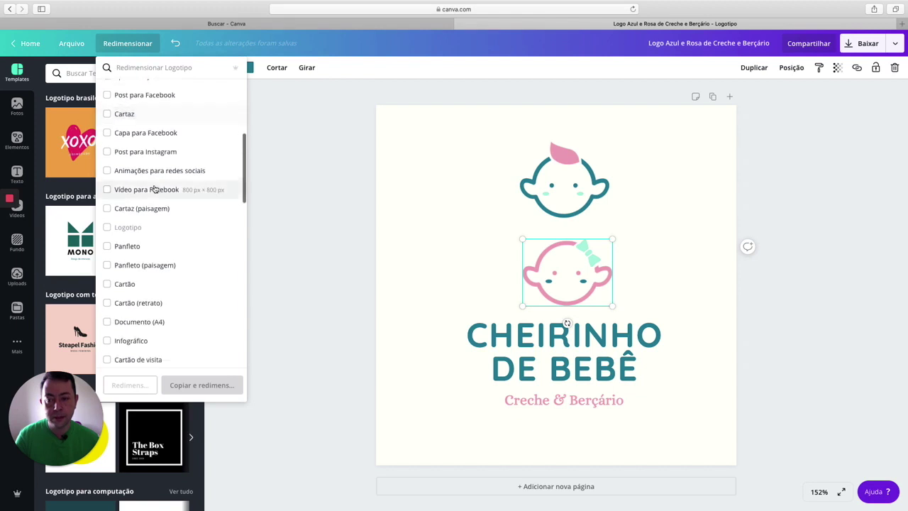
pyautogui.scroll(10, 171, 189)
pyautogui.click(341, 229)
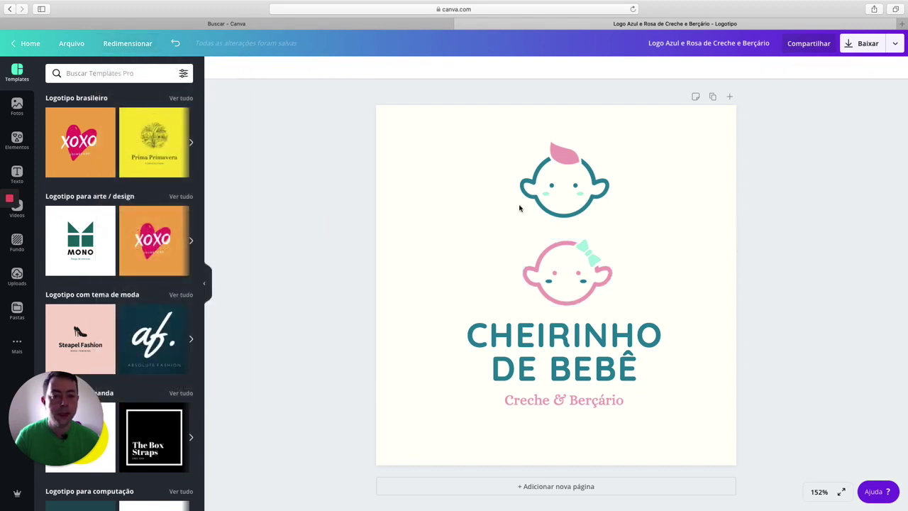
# Place the two baby heads side by side above the title, the boy on the left and the girl on the right.
pyautogui.moveTo(586, 204); pyautogui.dragTo(507, 204)
pyautogui.moveTo(583, 263); pyautogui.dragTo(633, 190)
pyautogui.click(593, 330)
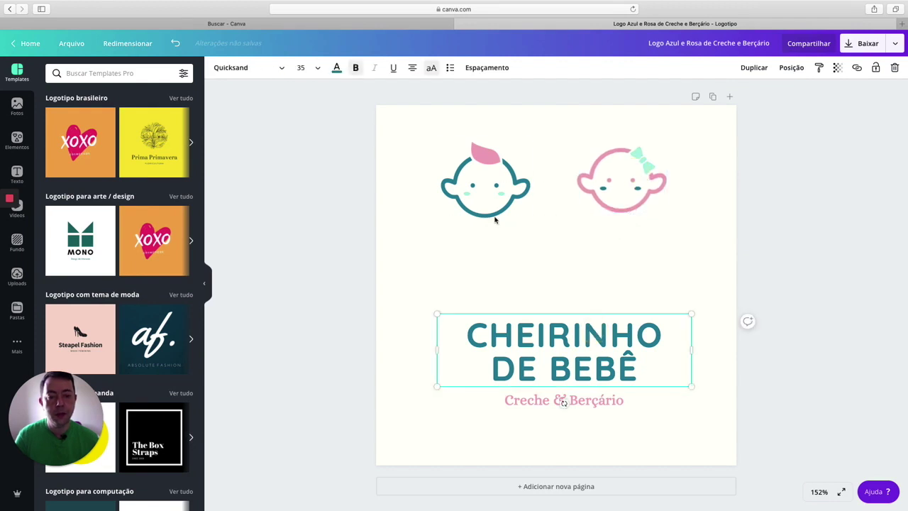
# Change the teal outline and eyes of the boy's head to orange.
pyautogui.click(500, 200)
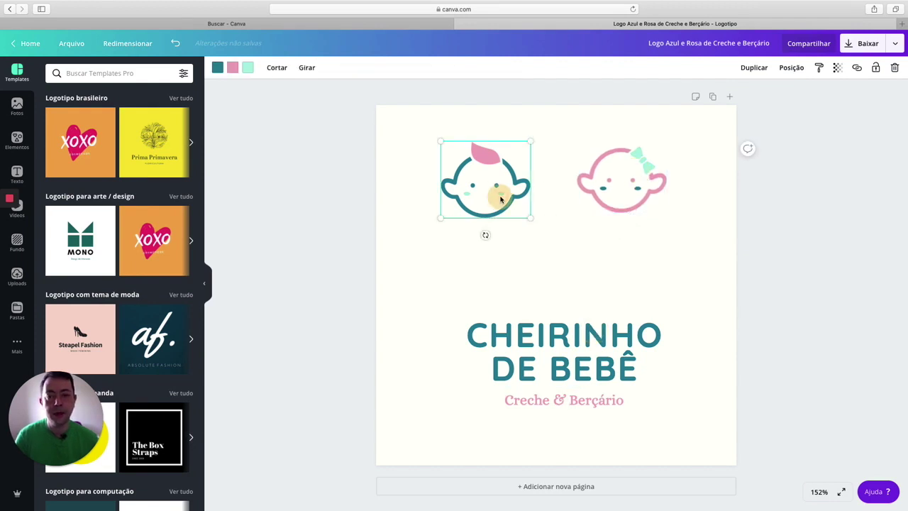
pyautogui.click(218, 68)
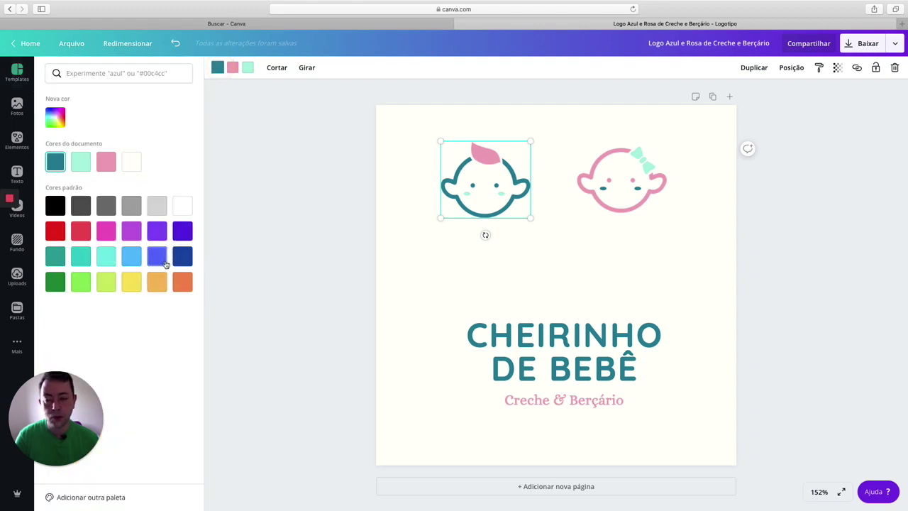
pyautogui.click(183, 284)
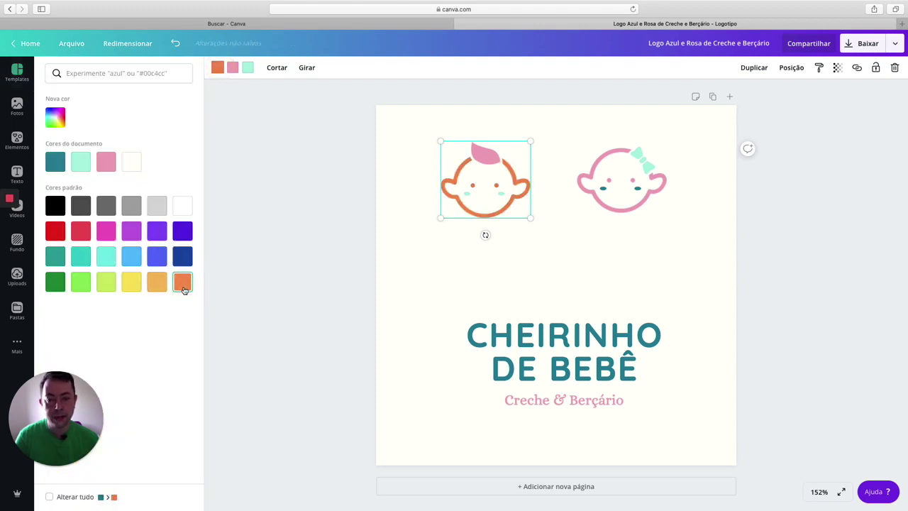
# Recolour the boy's cheeks dark green, trying black as well, and set his hair to black.
pyautogui.click(248, 67)
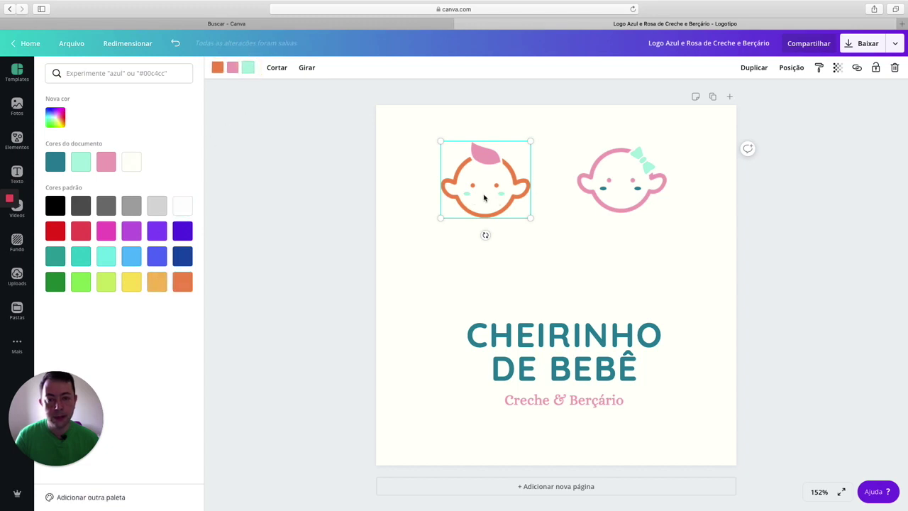
pyautogui.click(57, 282)
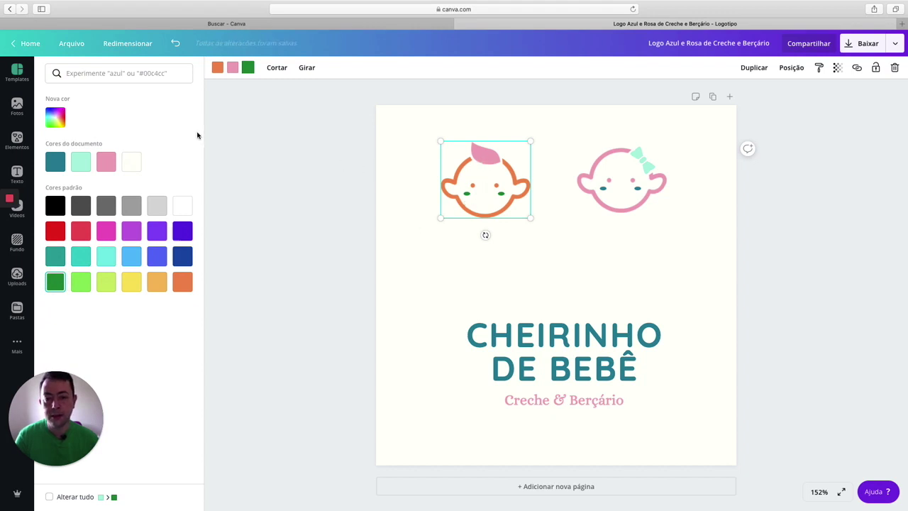
pyautogui.click(55, 206)
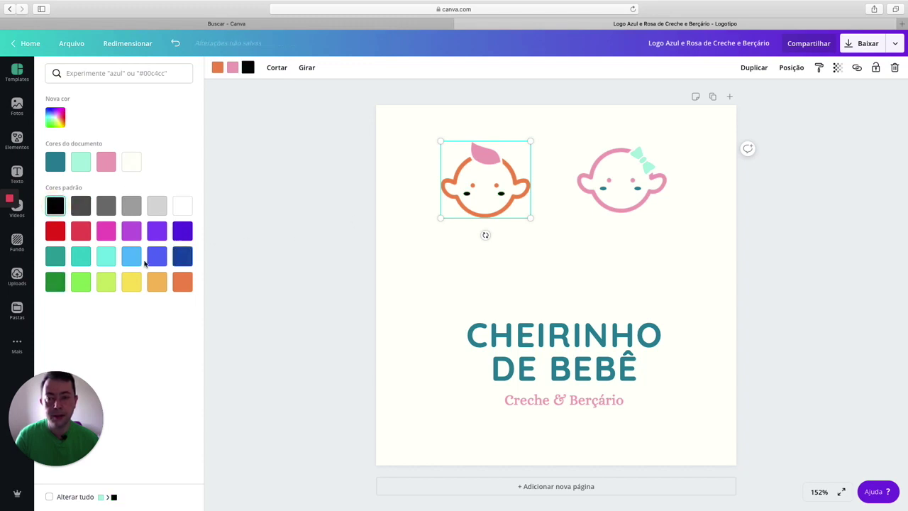
pyautogui.click(55, 282)
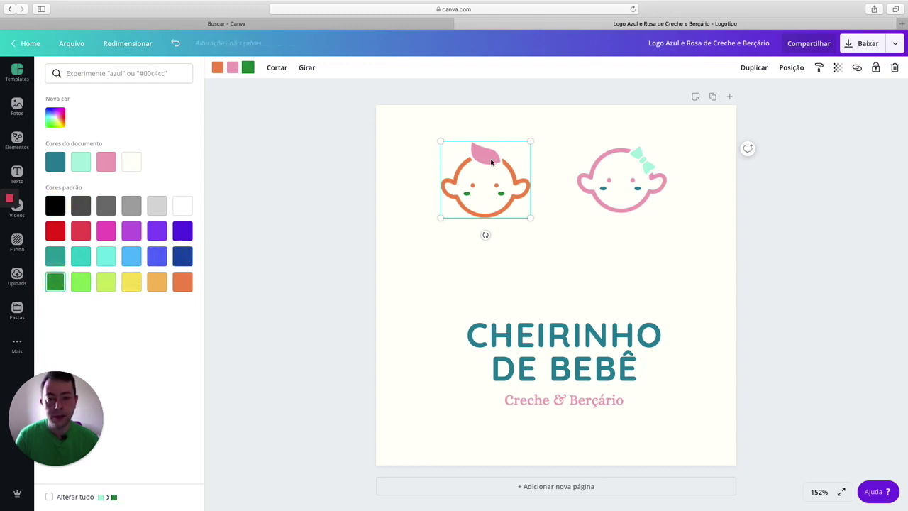
pyautogui.click(233, 69)
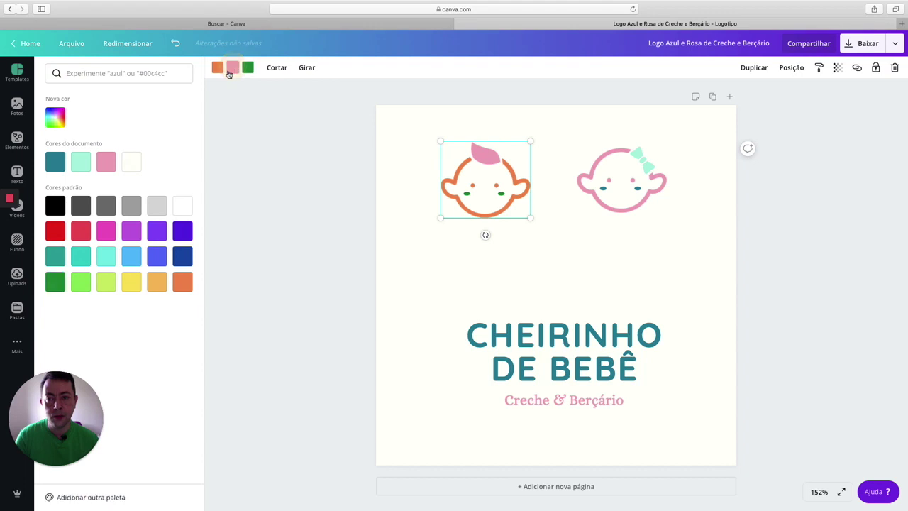
pyautogui.click(63, 206)
# Enlarge the boy's head proportionally so it fills most of the space above the title's left part.
pyautogui.click(465, 200)
pyautogui.moveTo(531, 218); pyautogui.dragTo(592, 267)
pyautogui.moveTo(553, 236); pyautogui.dragTo(528, 218)
# Delete the pink girl's head from the logo.
pyautogui.click(634, 211)
pyautogui.moveTo(635, 210); pyautogui.dragTo(652, 225)
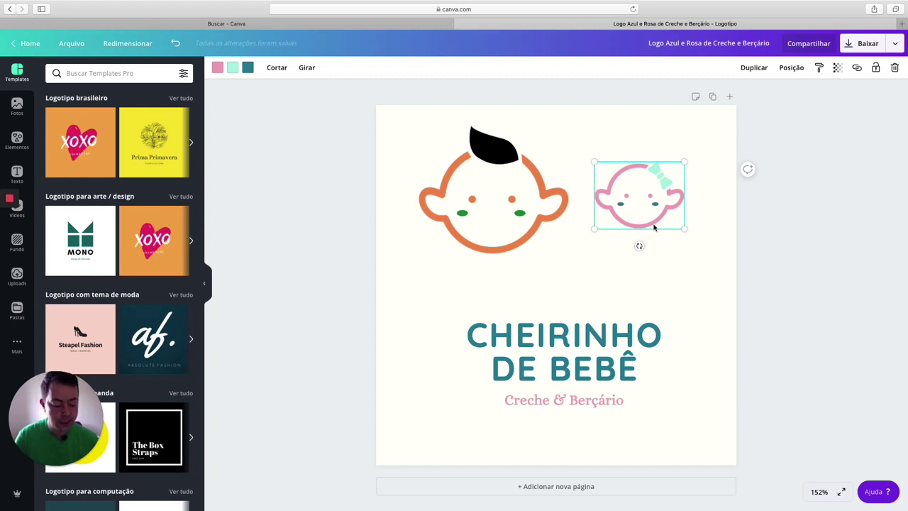
pyautogui.press('Delete')
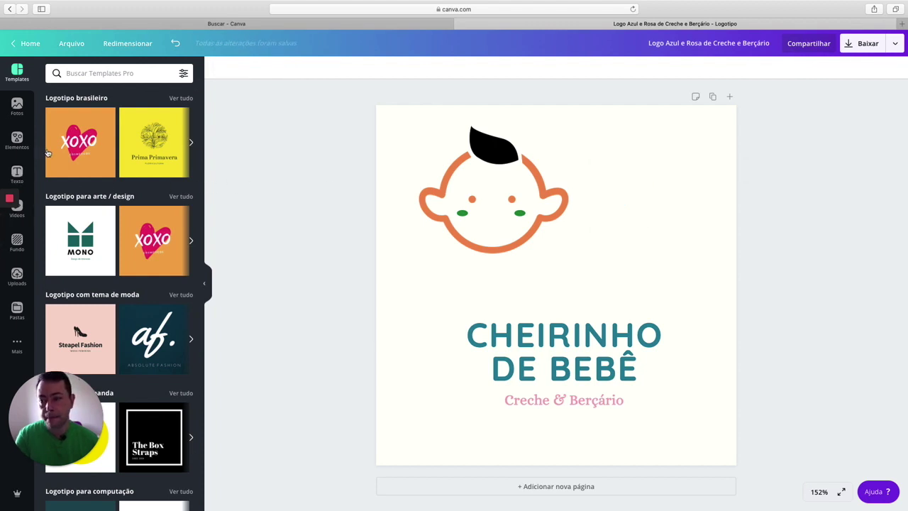
# Search the graphic elements library for "mamadeira".
pyautogui.click(21, 144)
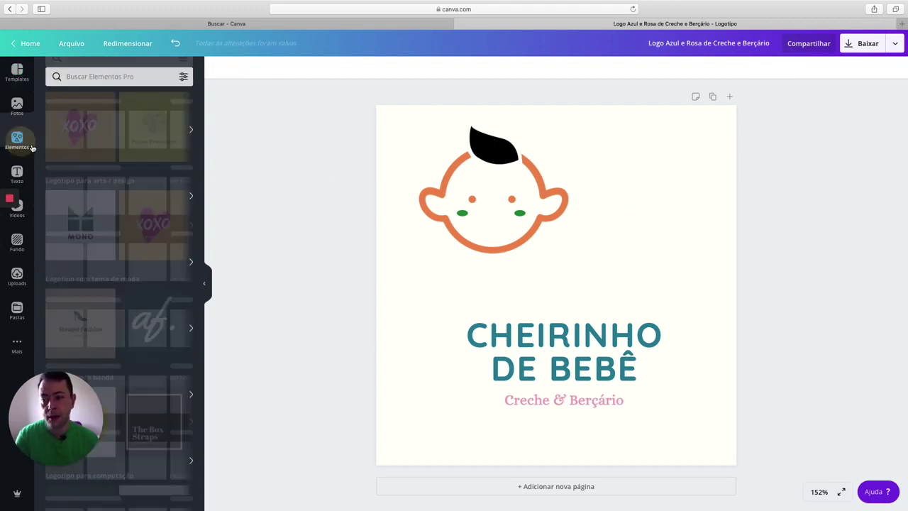
pyautogui.click(133, 74)
pyautogui.write('m')
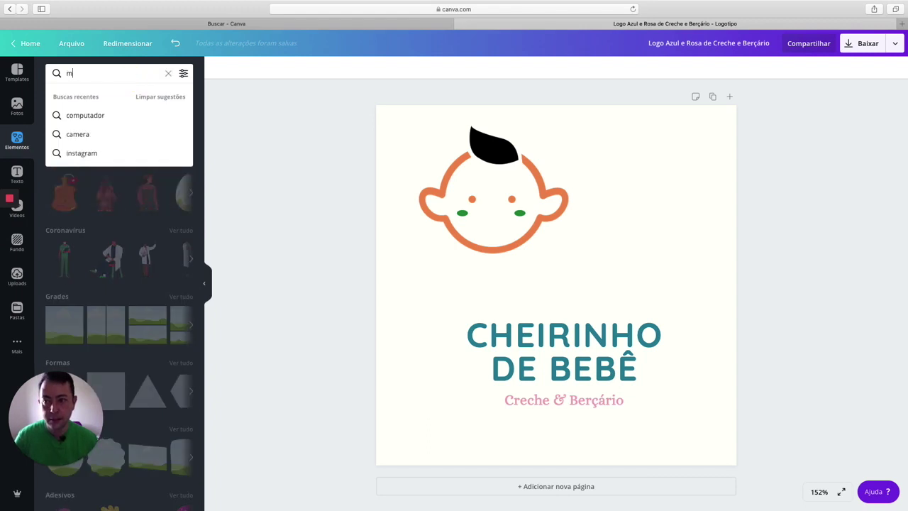
pyautogui.write('amadeira')
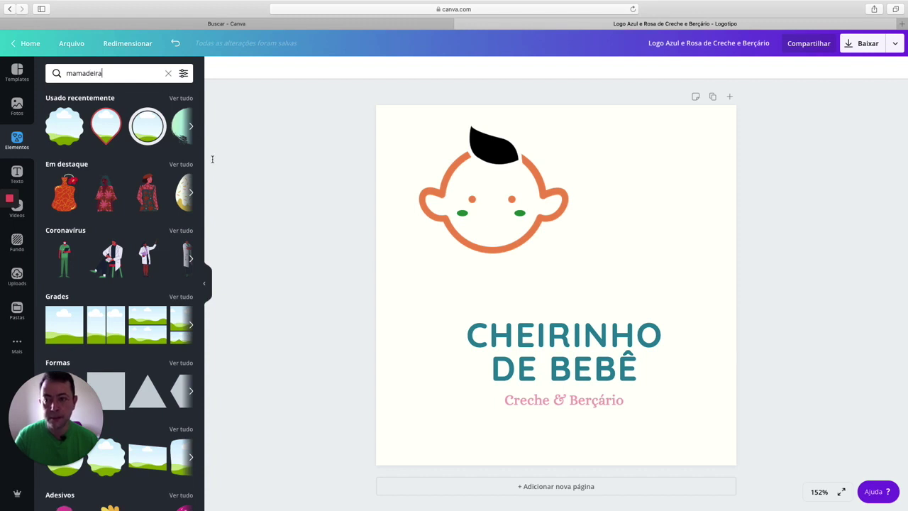
pyautogui.press('Return')
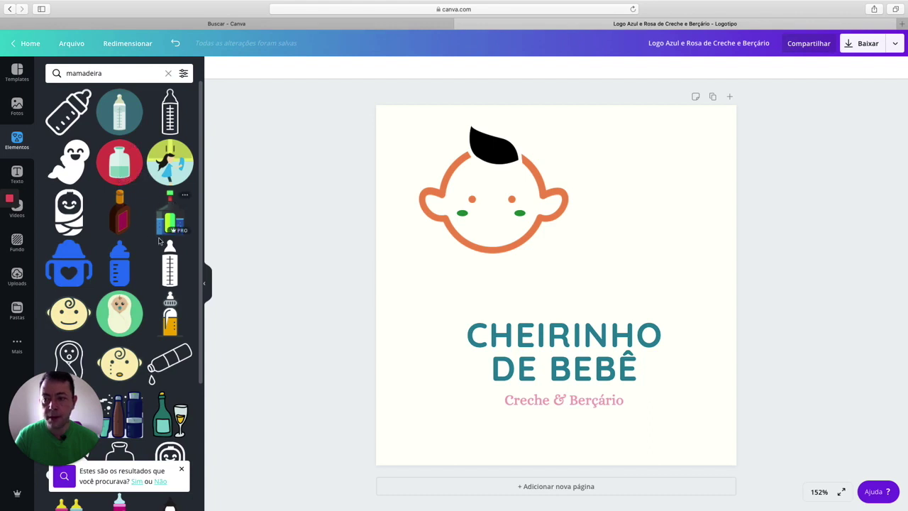
# Insert the swaddled baby in a green circle from the results and place it, reduced in size, over the title.
pyautogui.moveTo(128, 315); pyautogui.dragTo(635, 229)
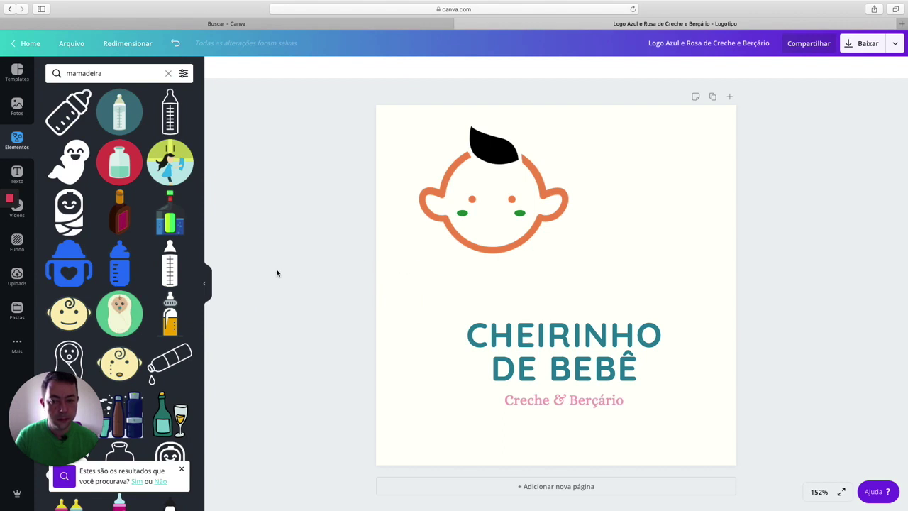
pyautogui.moveTo(119, 307); pyautogui.dragTo(474, 146)
pyautogui.moveTo(738, 421); pyautogui.dragTo(660, 354)
pyautogui.moveTo(565, 282); pyautogui.dragTo(587, 364)
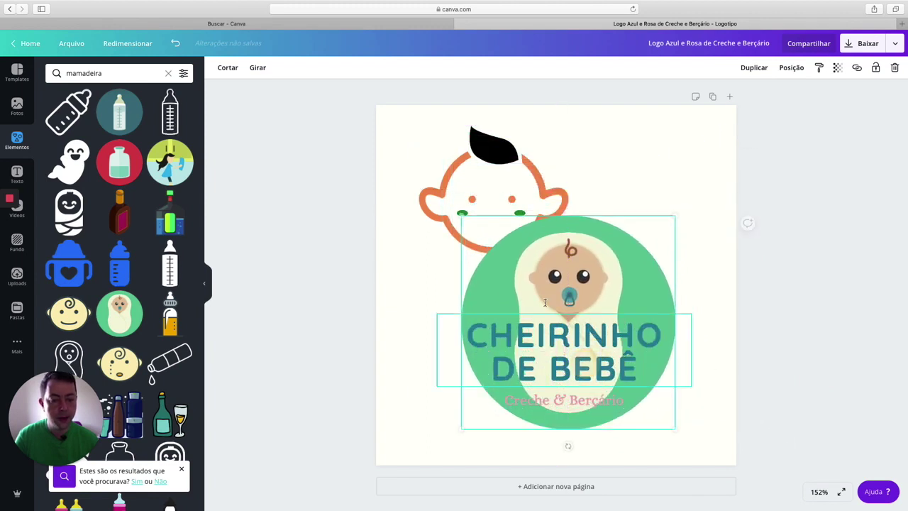
# Delete the orange-outlined boy's head from the logo.
pyautogui.click(463, 198)
pyautogui.press('Delete')
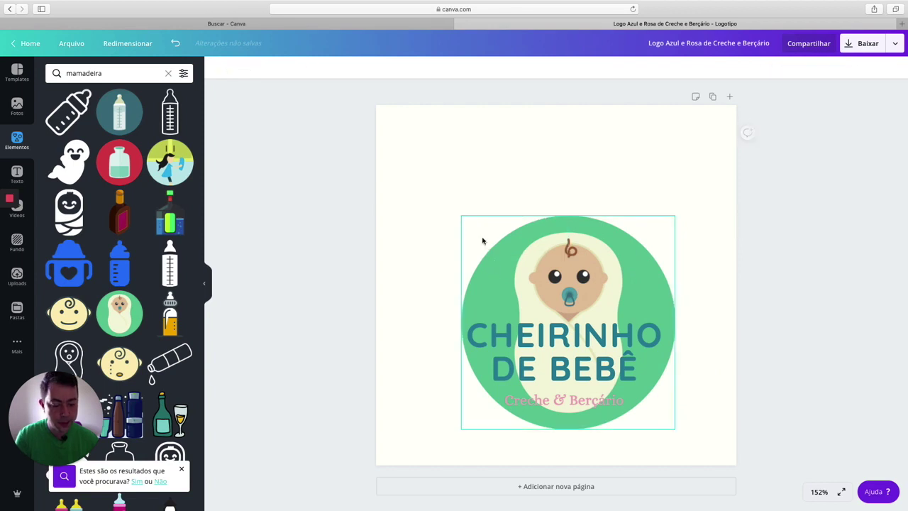
# Enlarge the green baby circle behind the title and shift the title slightly left to centre it on the page.
pyautogui.click(501, 253)
pyautogui.moveTo(463, 216); pyautogui.dragTo(421, 174)
pyautogui.moveTo(510, 246); pyautogui.dragTo(511, 247)
pyautogui.click(716, 359)
pyautogui.moveTo(638, 360); pyautogui.dragTo(624, 363)
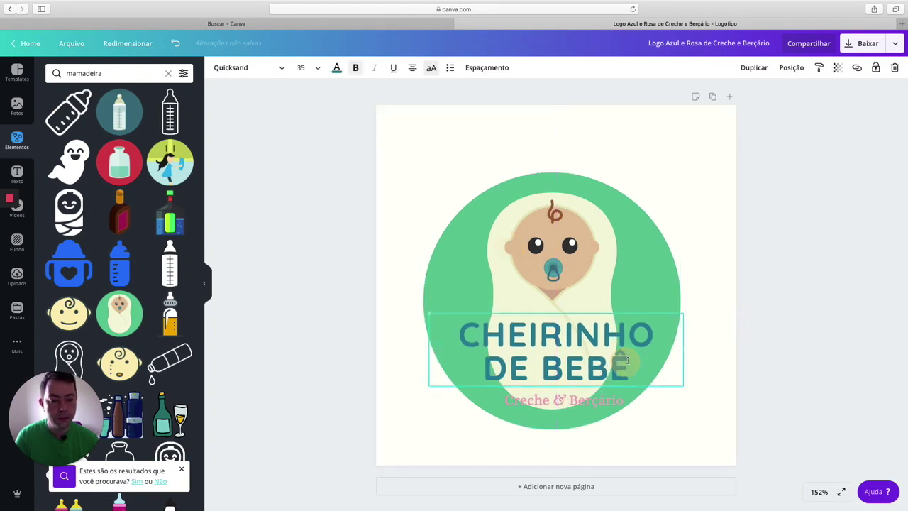
# Flip the green baby circle horizontally, trying a vertical flip as well.
pyautogui.click(660, 287)
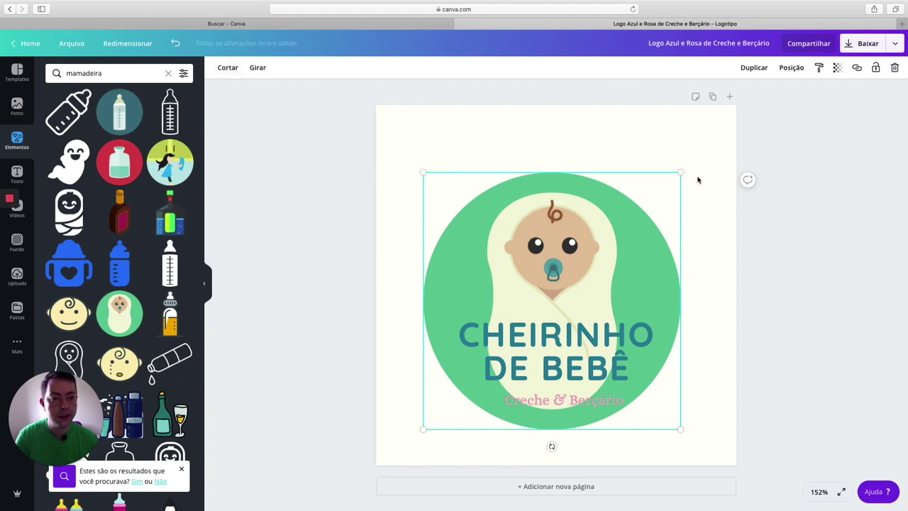
pyautogui.click(258, 68)
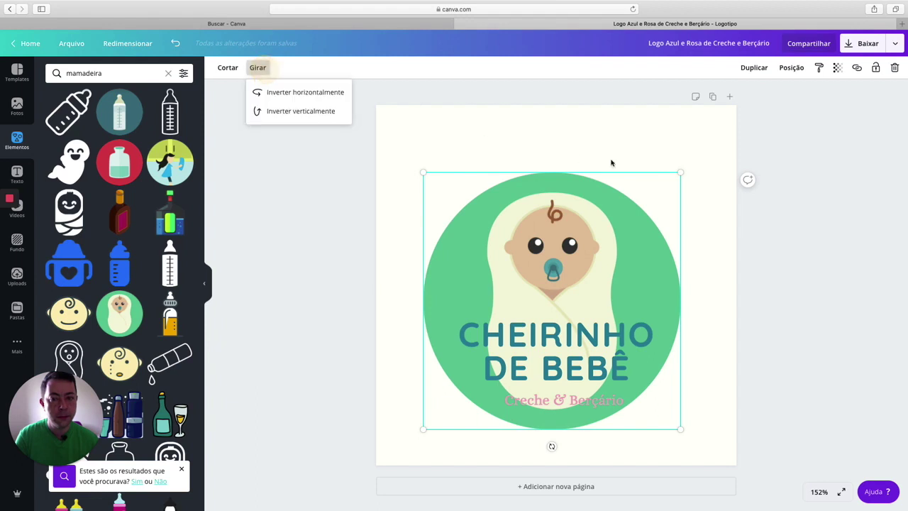
pyautogui.click(321, 98)
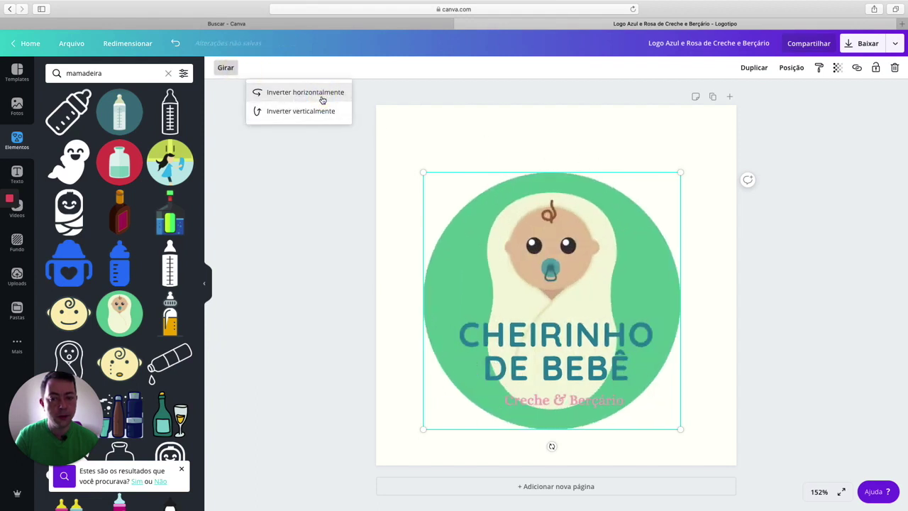
pyautogui.click(319, 111)
pyautogui.click(319, 112)
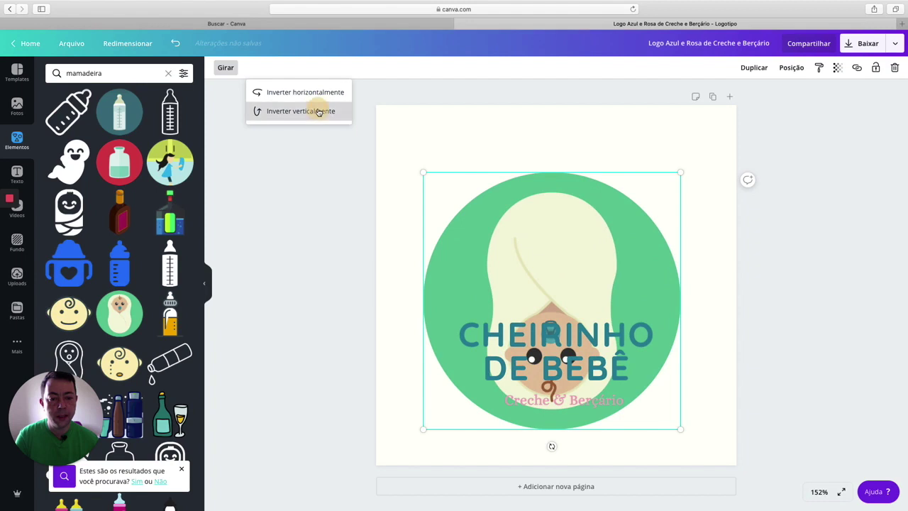
pyautogui.click(606, 160)
pyautogui.click(617, 218)
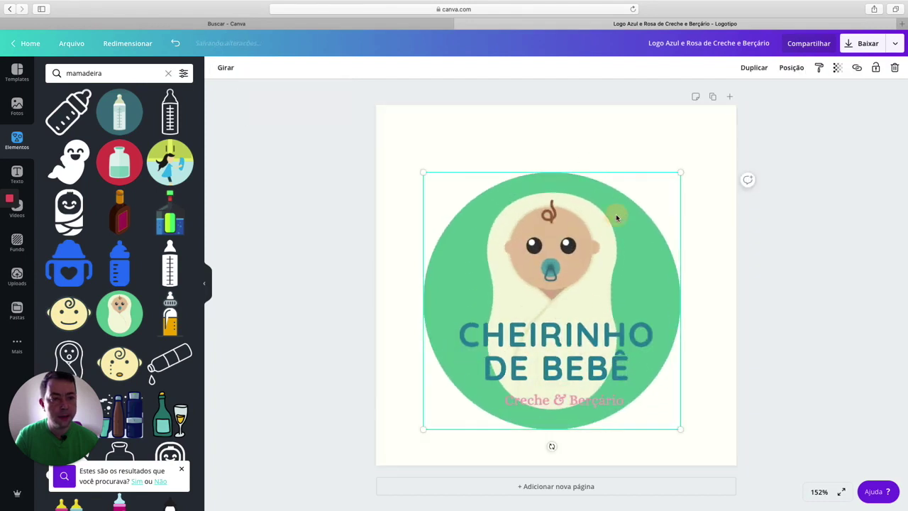
# Set the green baby circle's transparency to 93 and centre the graphic horizontally on the page.
pyautogui.click(837, 69)
pyautogui.moveTo(811, 96)
pyautogui.mouseDown()
pyautogui.moveTo(766, 91)
pyautogui.moveTo(807, 93)
pyautogui.mouseUp()
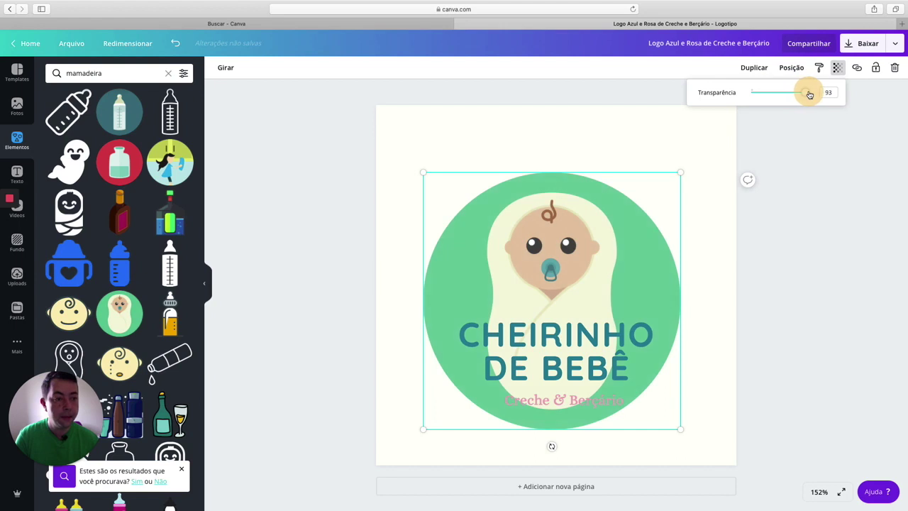
pyautogui.click(716, 189)
pyautogui.click(627, 238)
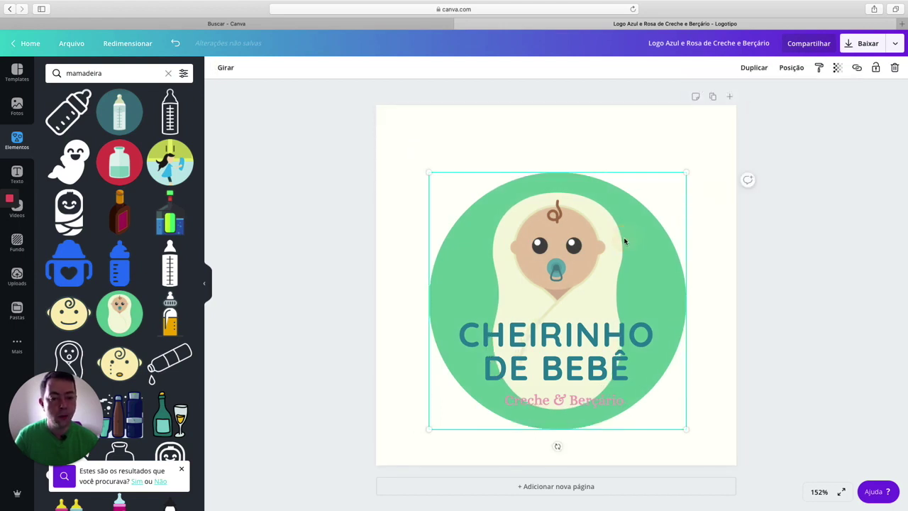
# Replace the green baby circle with the graphic of paired turquoise and pink baby bottles from the search results.
pyautogui.press('Delete')
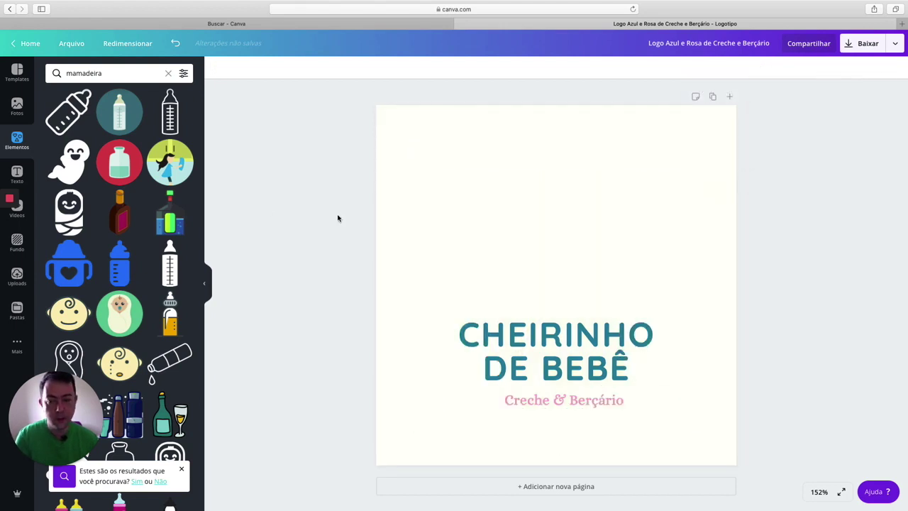
pyautogui.scroll(-3, 139, 190)
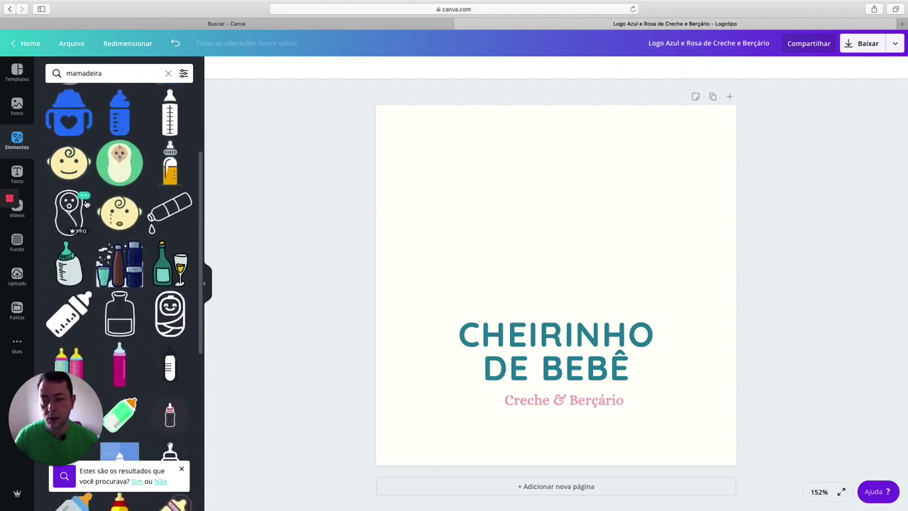
pyautogui.scroll(-3, 104, 206)
pyautogui.scroll(-2, 104, 206)
pyautogui.moveTo(69, 229); pyautogui.dragTo(447, 208)
pyautogui.moveTo(519, 242); pyautogui.dragTo(510, 231)
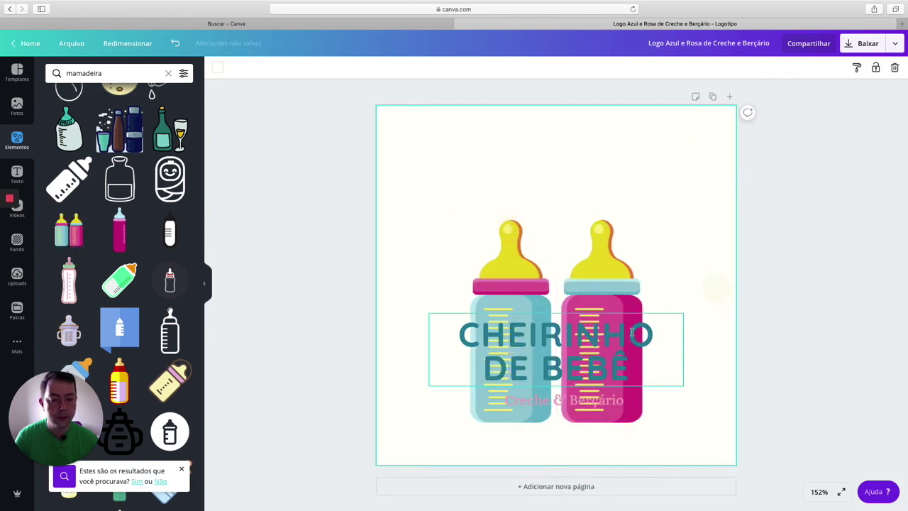
# Shrink the paired baby bottles proportionally and centre them directly above the title.
pyautogui.moveTo(615, 279); pyautogui.dragTo(621, 196)
pyautogui.moveTo(703, 367); pyautogui.dragTo(624, 284)
pyautogui.moveTo(578, 234); pyautogui.dragTo(603, 290)
pyautogui.click(695, 277)
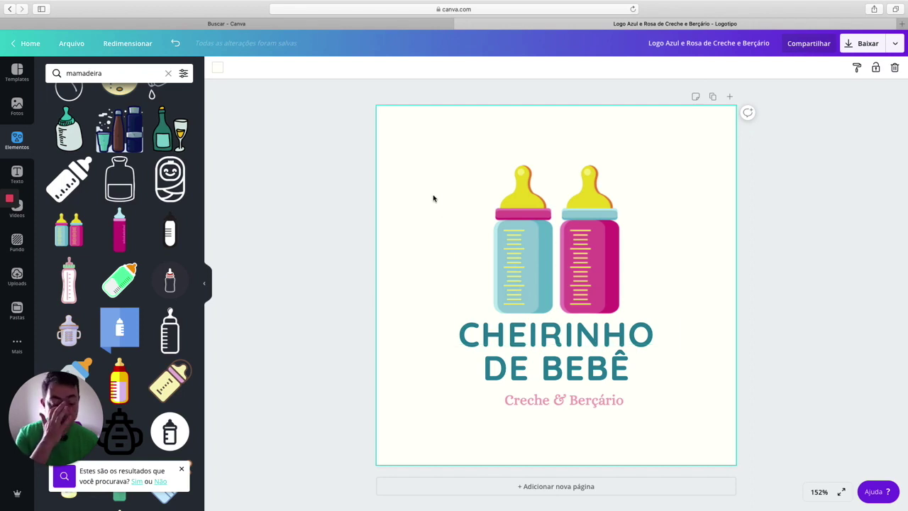
# Look through the remaining bottle graphics and the font combinations, and examine the logo's download options for file format and size.
pyautogui.moveTo(413, 162); pyautogui.dragTo(689, 435)
pyautogui.click(691, 437)
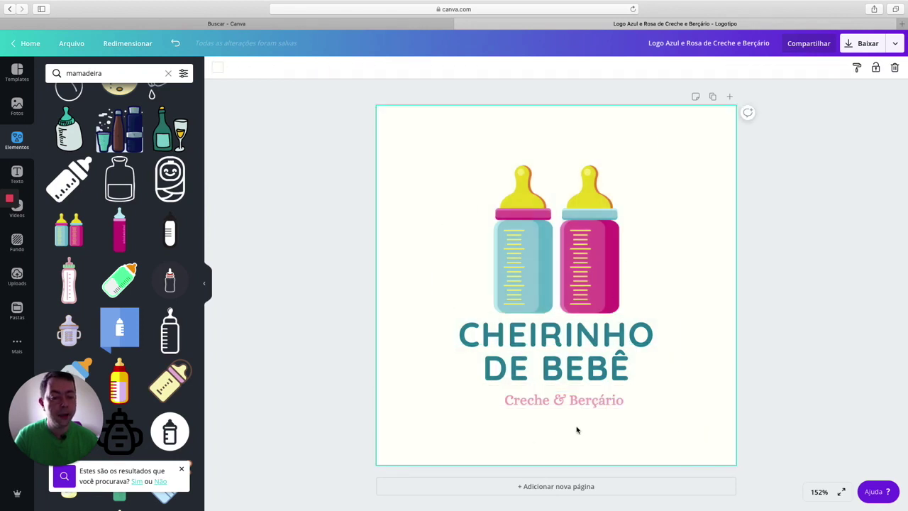
pyautogui.scroll(-5, 170, 276)
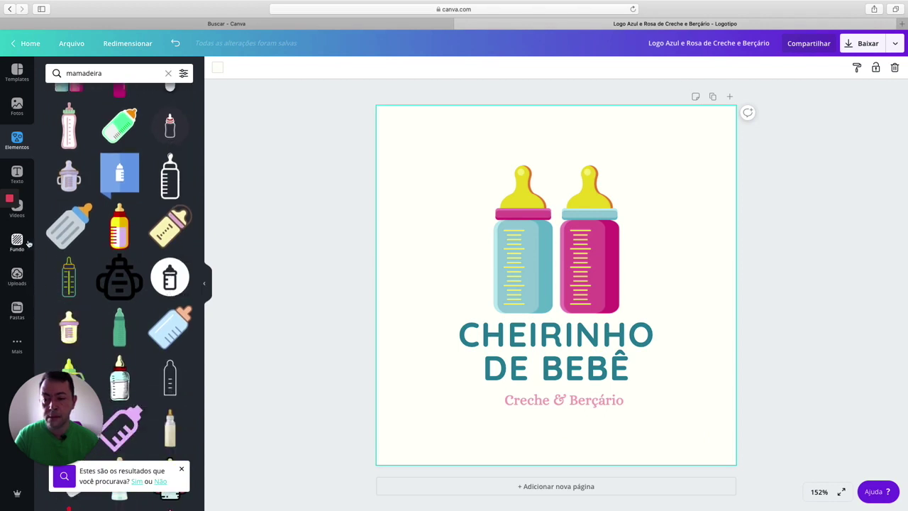
pyautogui.click(17, 175)
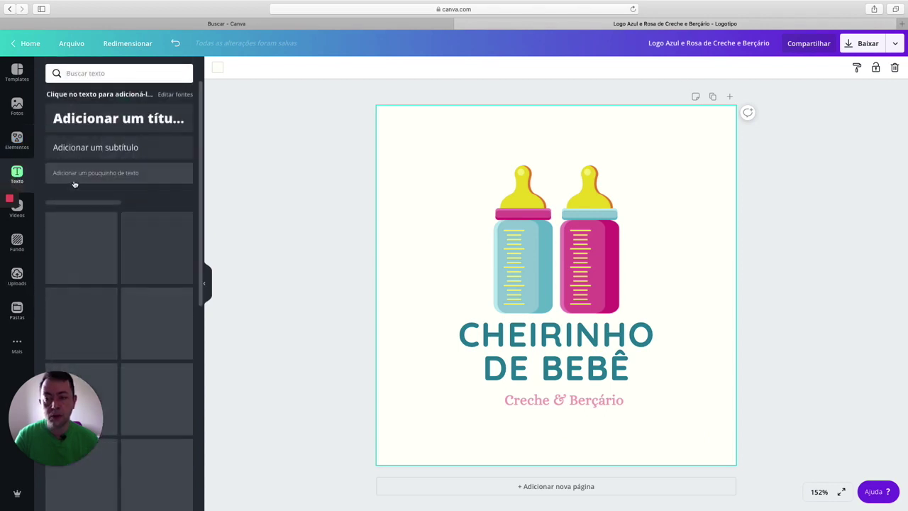
pyautogui.scroll(-3, 120, 227)
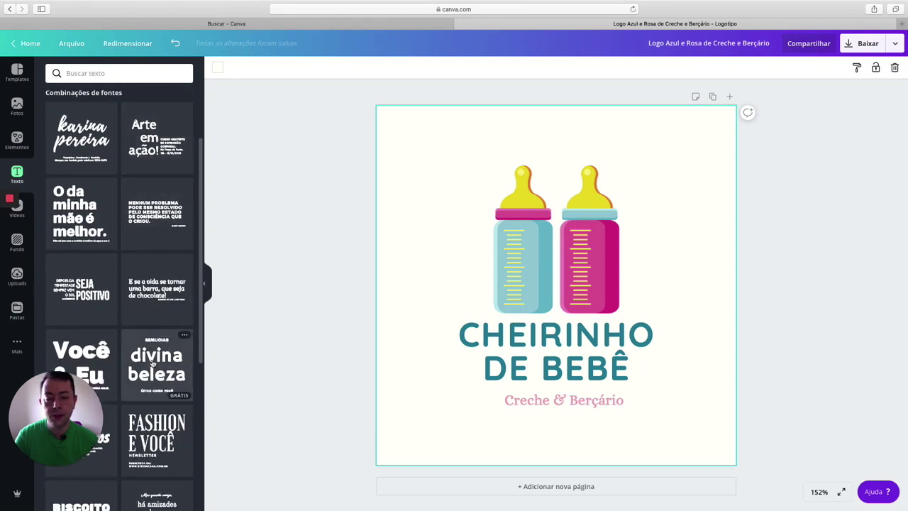
pyautogui.scroll(-2, 152, 363)
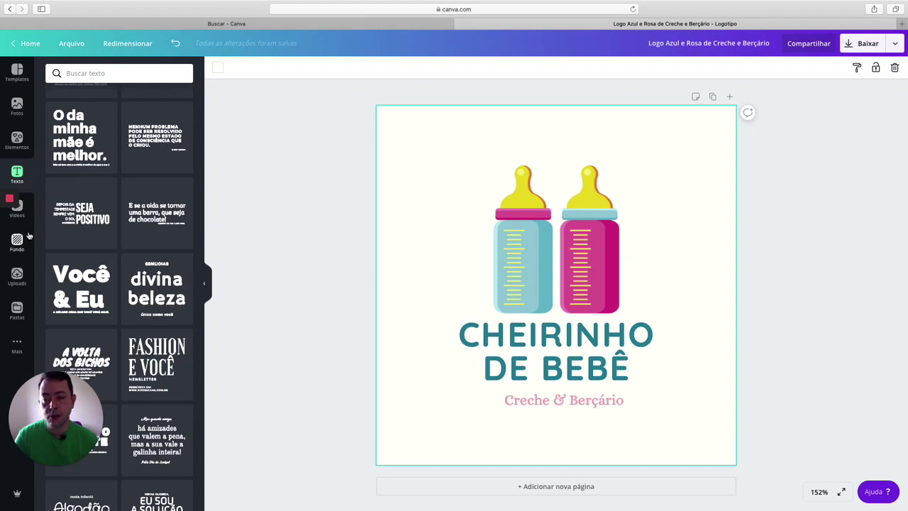
pyautogui.click(896, 45)
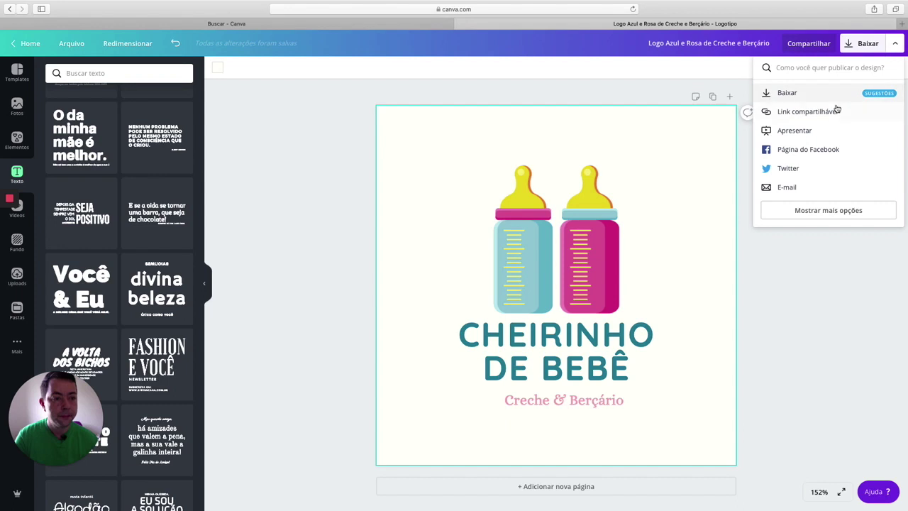
pyautogui.click(801, 93)
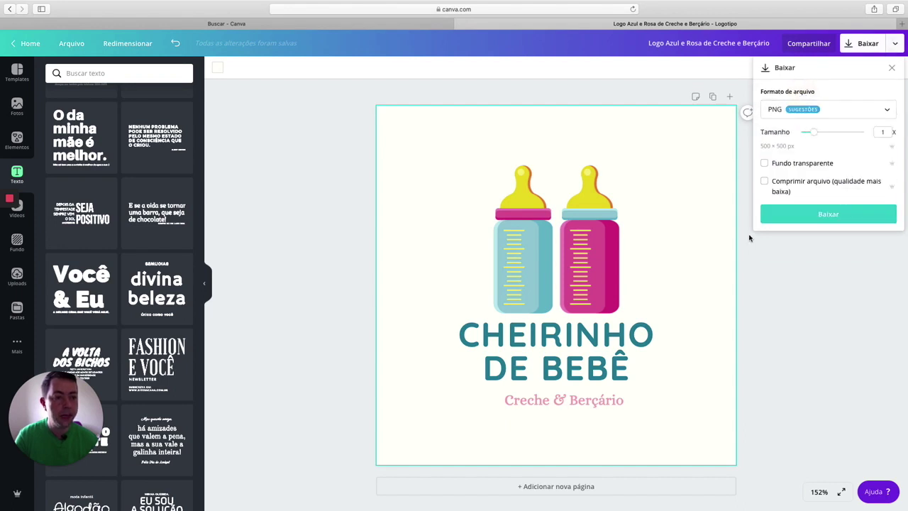
pyautogui.click(688, 256)
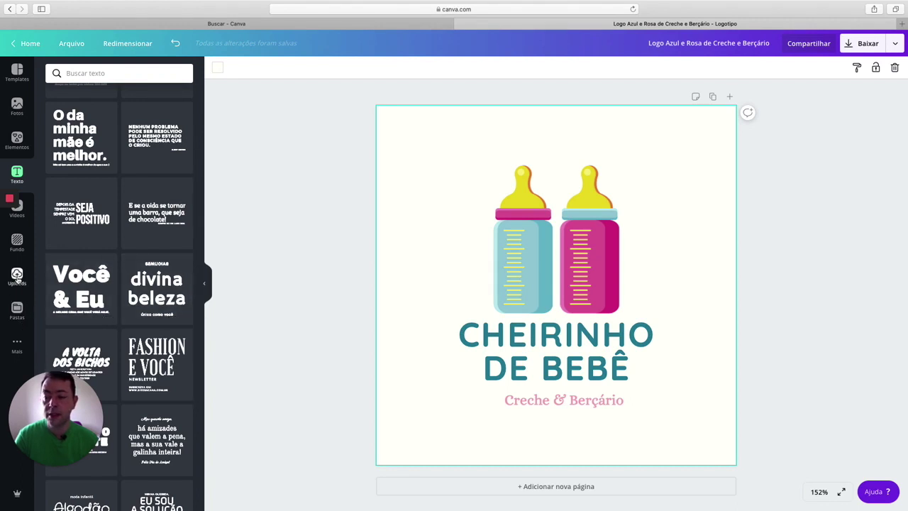
pyautogui.click(18, 344)
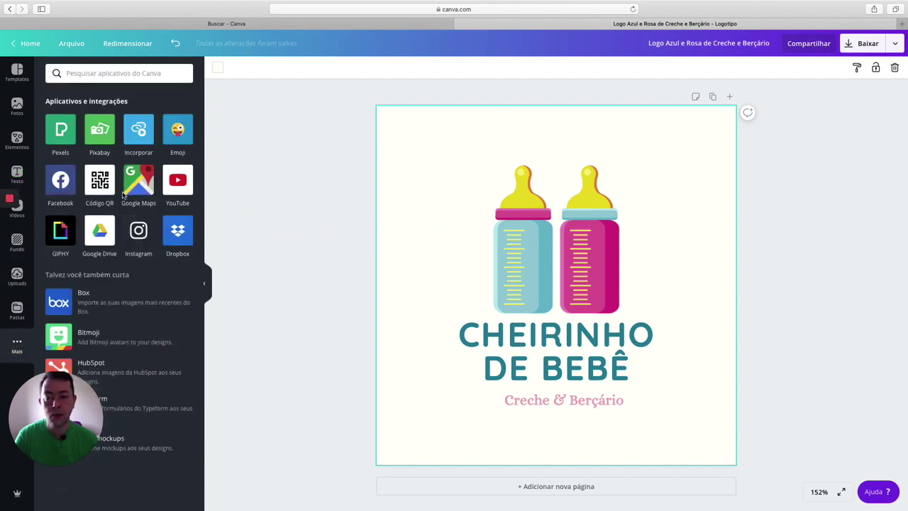
pyautogui.click(100, 185)
pyautogui.click(91, 140)
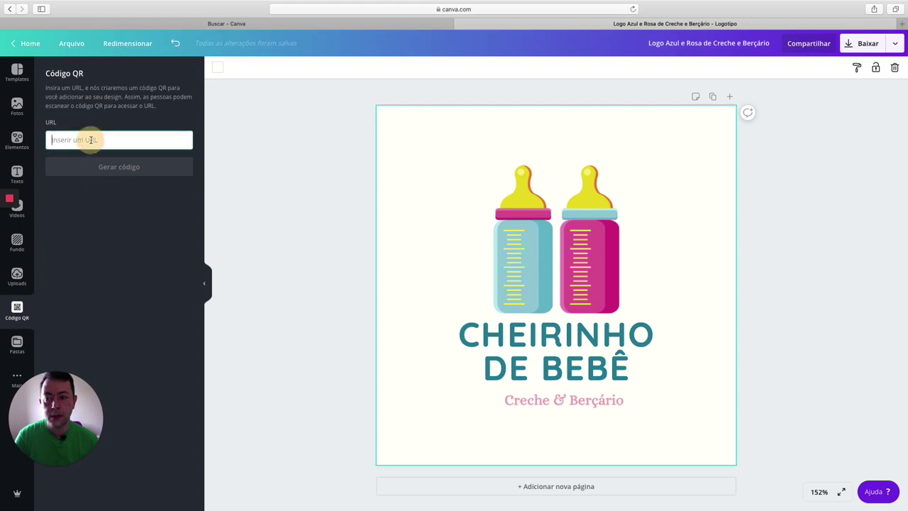
pyautogui.write('eee')
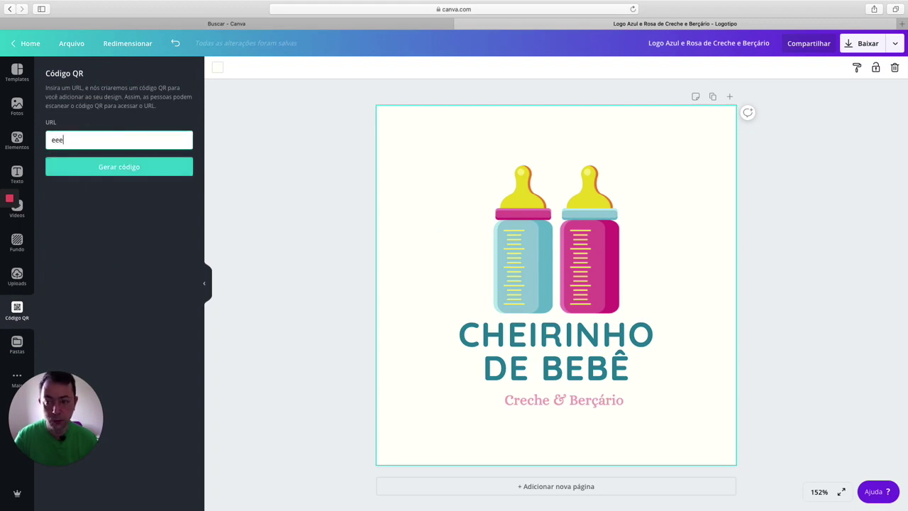
pyautogui.press('BackSpace')
pyautogui.press('BackSpace')
pyautogui.press('BackSpace')
pyautogui.write('www.youtube')
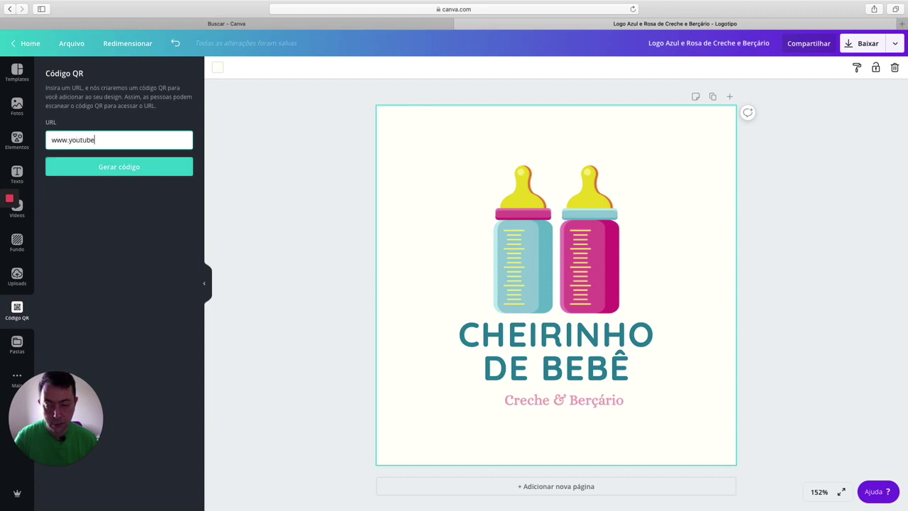
pyautogui.click(119, 167)
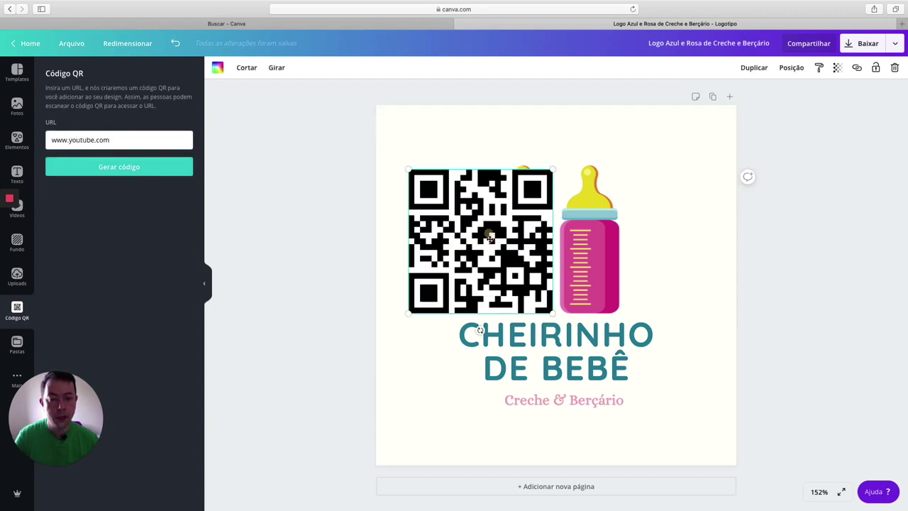
# Shrink the QR code proportionally and place it in the page's upper-left area, beside the bottle tops.
pyautogui.moveTo(489, 239); pyautogui.dragTo(546, 293)
pyautogui.moveTo(603, 365); pyautogui.dragTo(447, 188)
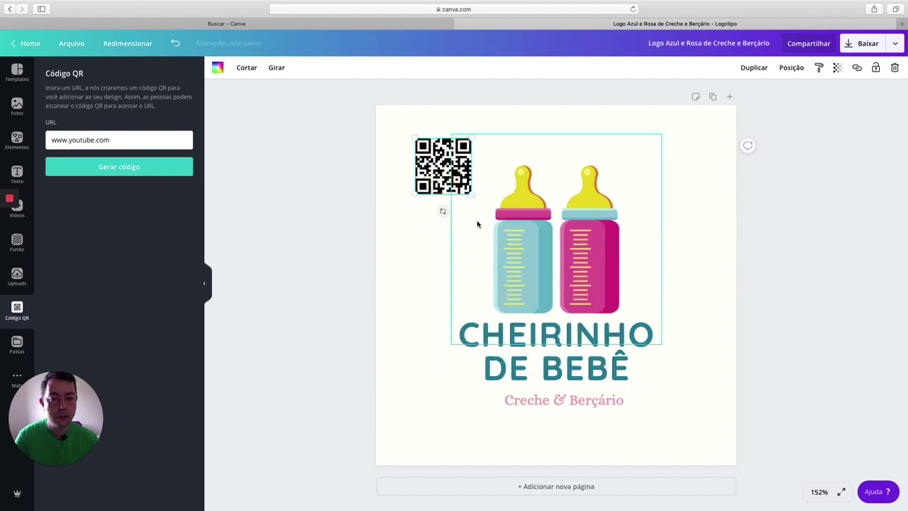
pyautogui.click(436, 243)
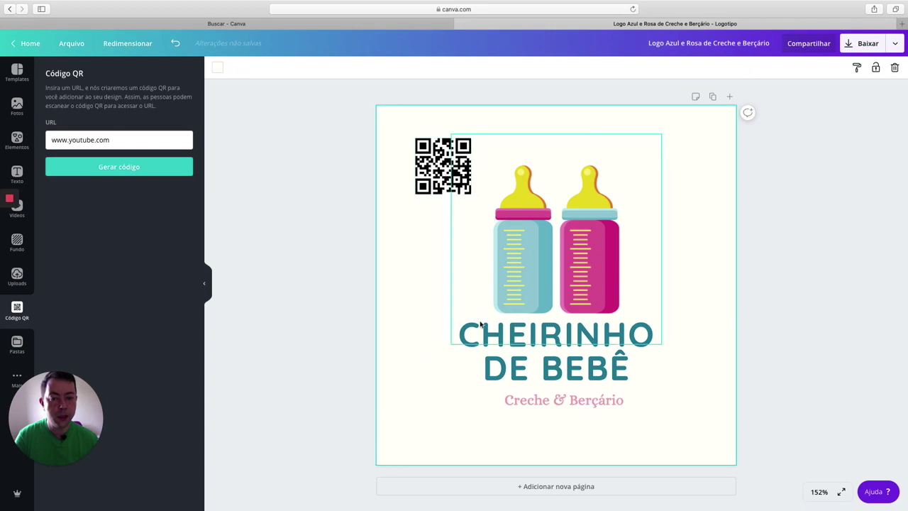
# Delete the "CHEIRINHO DE BEBÊ" title from the logo, keeping the "Creche & Berçário" subtitle.
pyautogui.click(616, 377)
pyautogui.click(636, 389)
pyautogui.click(624, 373)
pyautogui.click(628, 373)
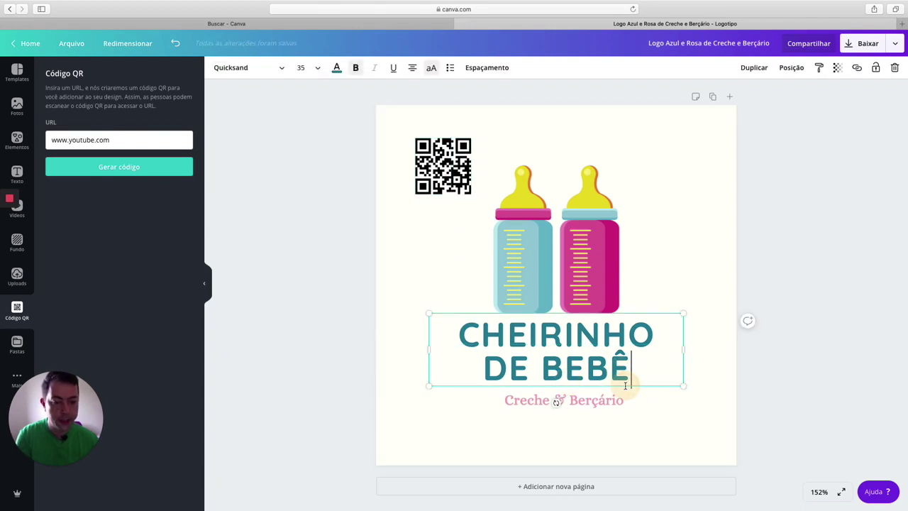
pyautogui.press('BackSpace')
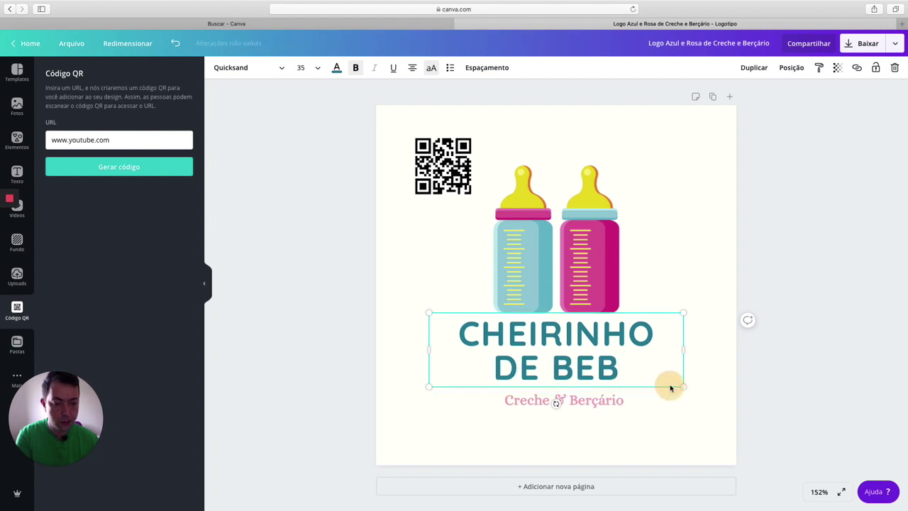
pyautogui.press('Escape')
pyautogui.press('Delete')
pyautogui.click(624, 408)
pyautogui.click(624, 408)
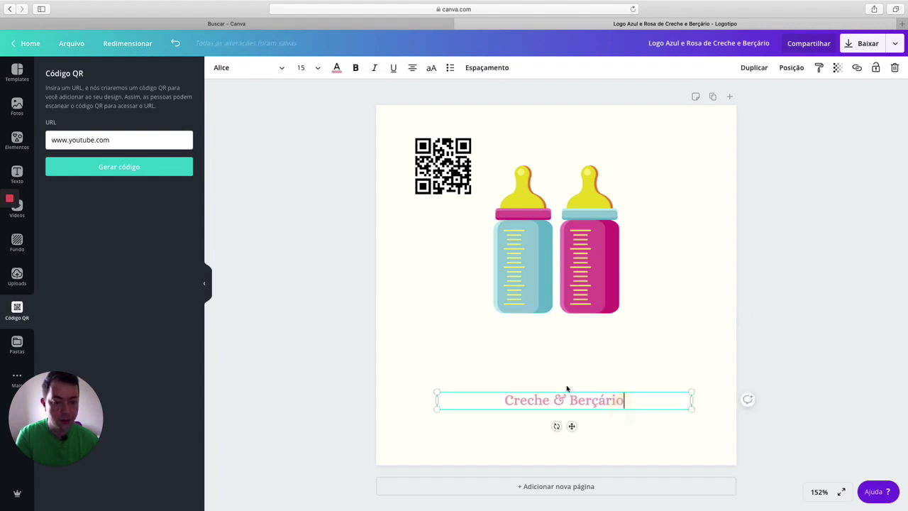
# Enlarge the QR code in the title's former place above the subtitle, and shift the baby bottles up to sit directly above it.
pyautogui.moveTo(454, 183); pyautogui.dragTo(572, 373)
pyautogui.moveTo(589, 328); pyautogui.dragTo(597, 290)
pyautogui.moveTo(583, 353); pyautogui.dragTo(565, 337)
pyautogui.moveTo(589, 376)
pyautogui.mouseDown()
pyautogui.moveTo(613, 390)
pyautogui.moveTo(597, 368)
pyautogui.mouseUp()
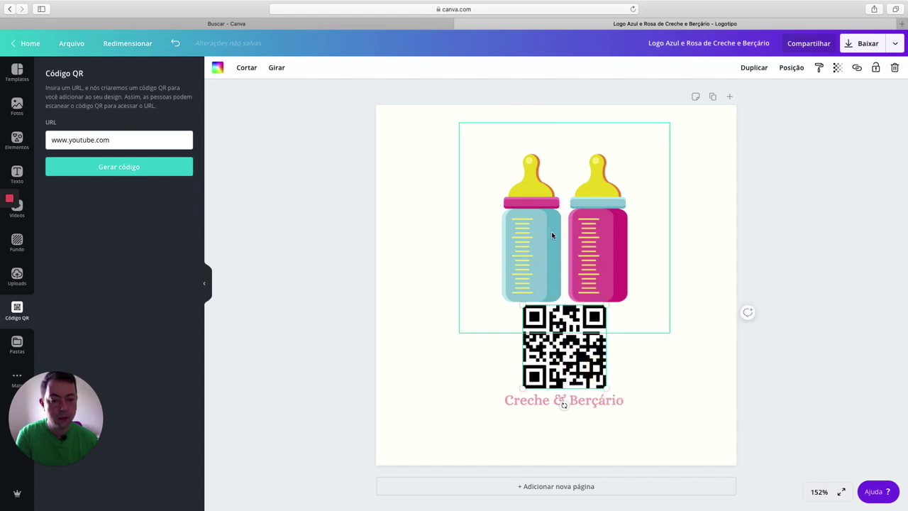
pyautogui.click(617, 363)
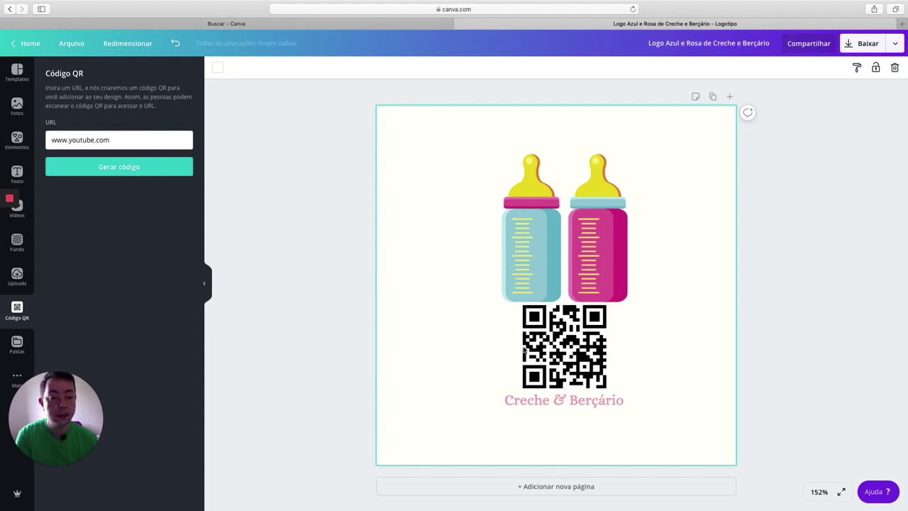
# Try moving the "Creche & Berçário" subtitle slightly lower beneath the QR code, and undo that move.
pyautogui.moveTo(589, 391); pyautogui.dragTo(590, 396)
pyautogui.click(645, 357)
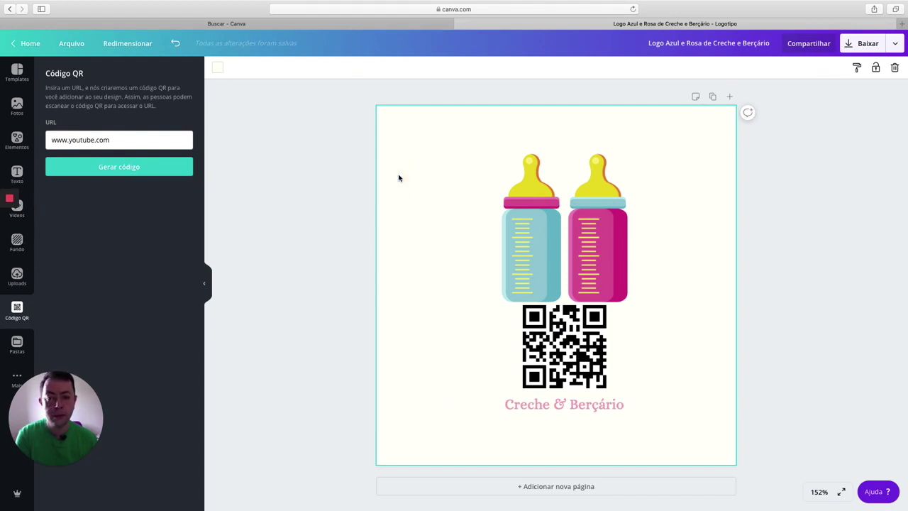
pyautogui.click(178, 46)
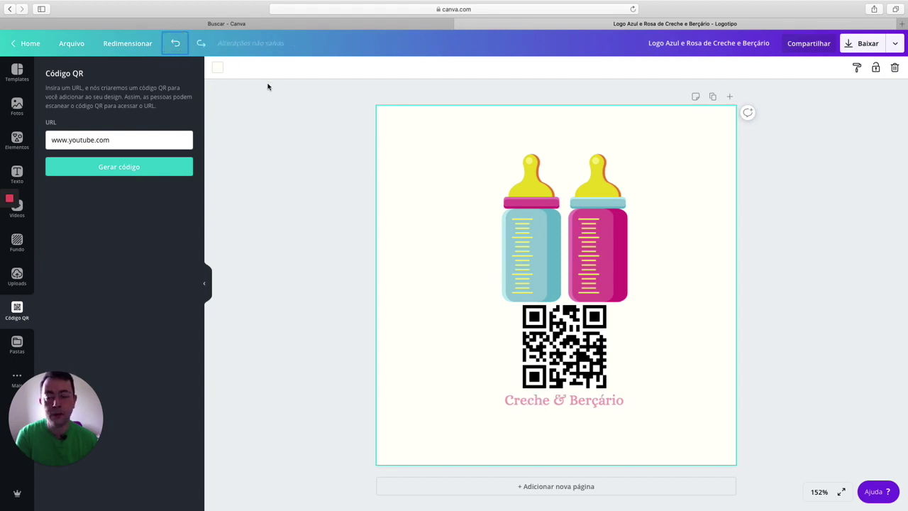
# Leave the logo design and return to the home page.
pyautogui.click(28, 43)
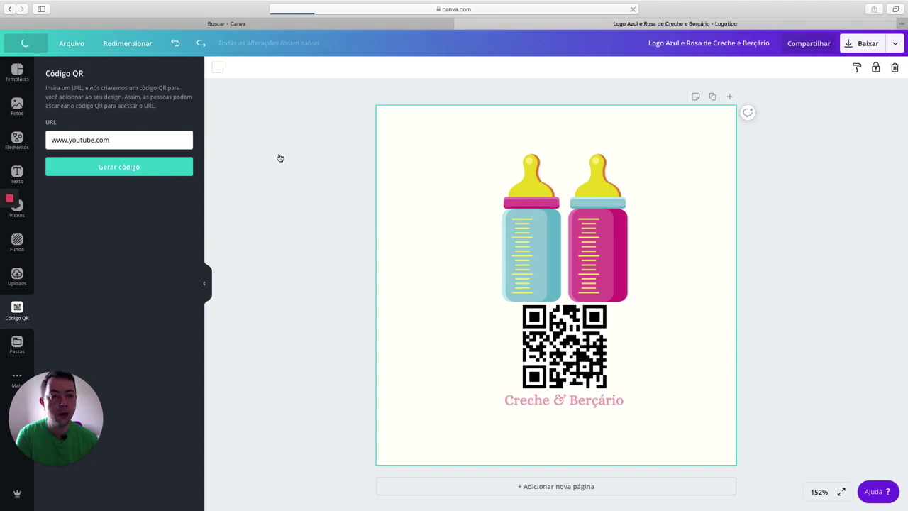